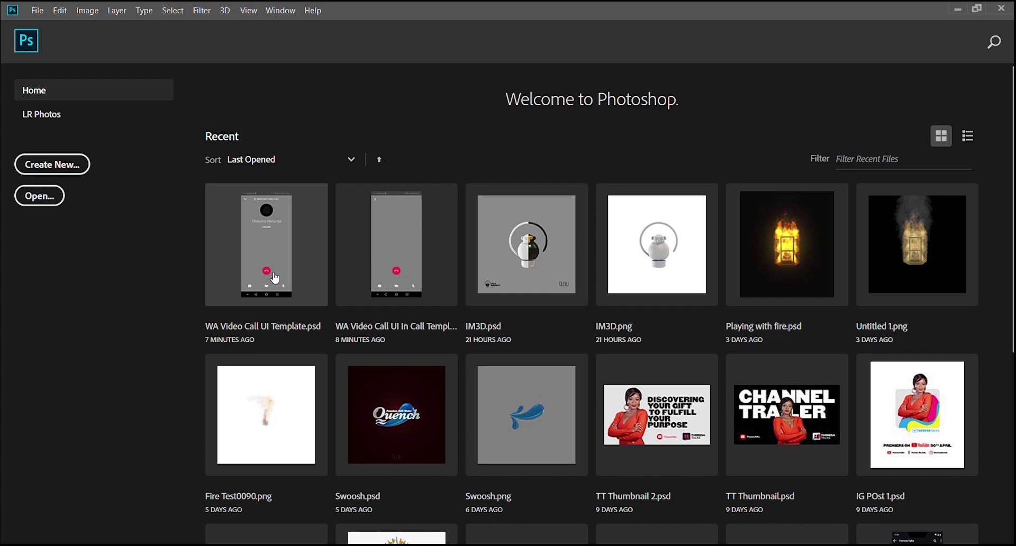
# Step: Open WA Video Call UI Template.psd from Photoshop's Recent files
pyautogui.click(243, 279)
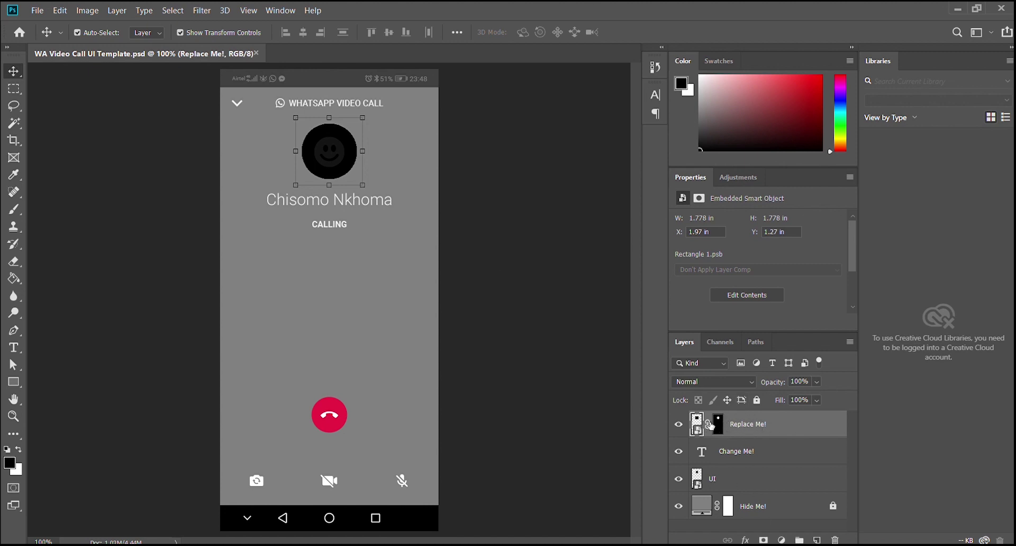
# Step: Place the screenshot photo inside the Replace Me! avatar smart object, save it, and return to the template
pyautogui.doubleClick(698, 422)
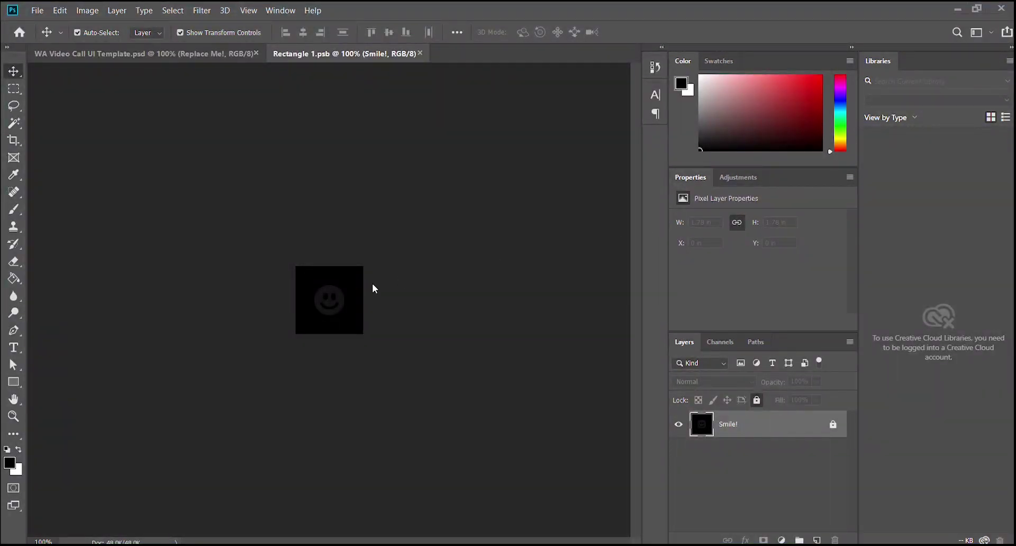
pyautogui.moveTo(373, 284); pyautogui.dragTo(341, 302)
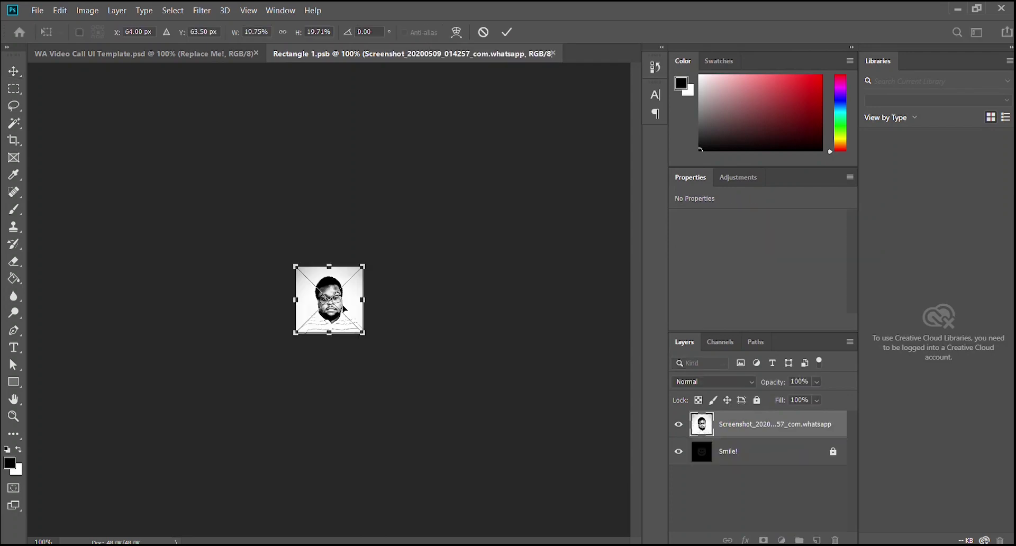
pyautogui.click(506, 33)
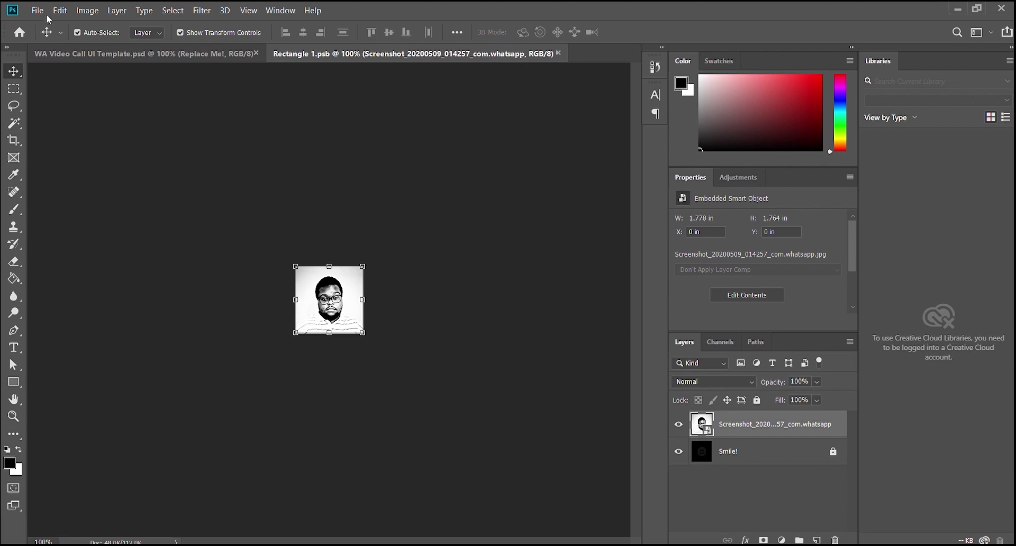
pyautogui.hotkey('ctrl', 's')
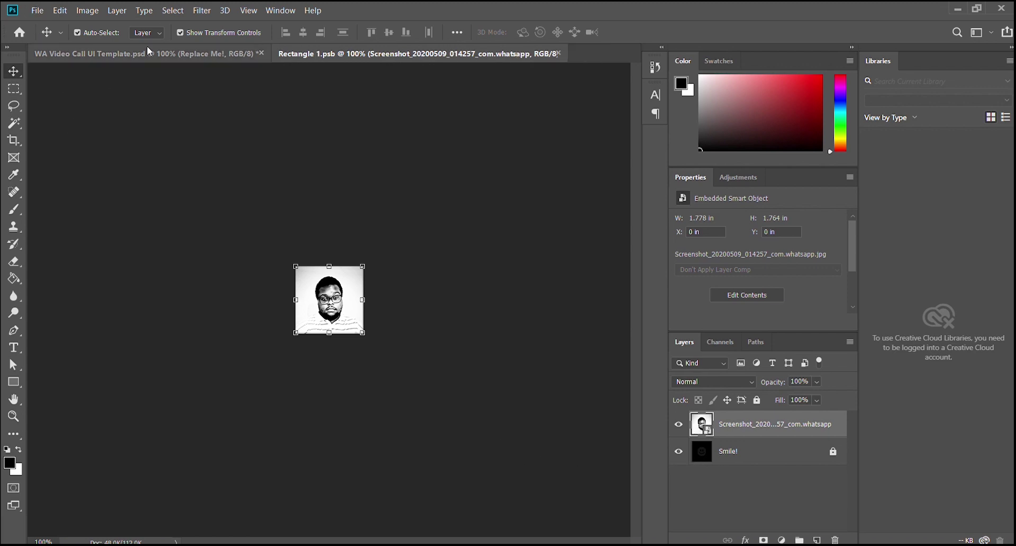
pyautogui.click(147, 52)
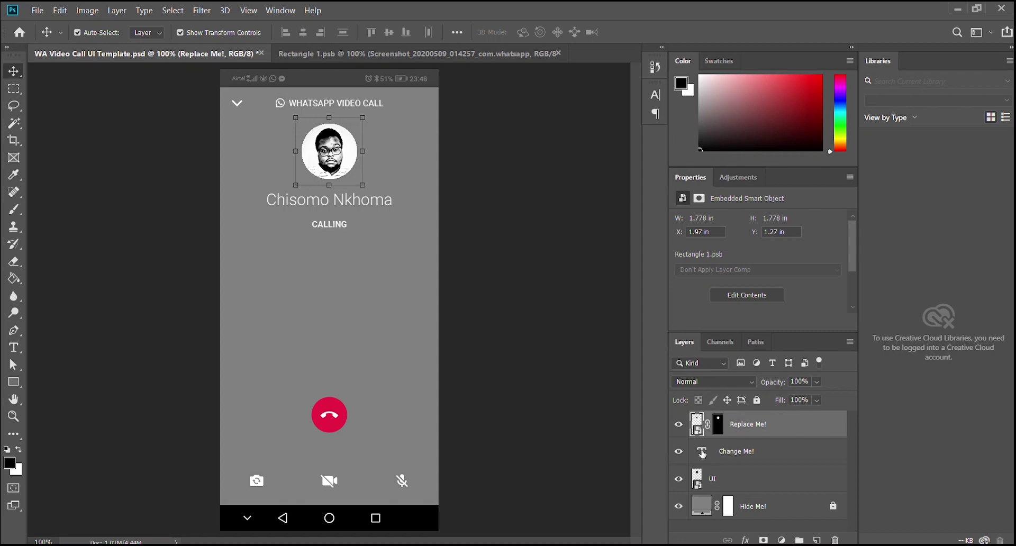
# Step: Replace the Change Me! placeholder text with the caller's full name and commit the edit
pyautogui.click(701, 452)
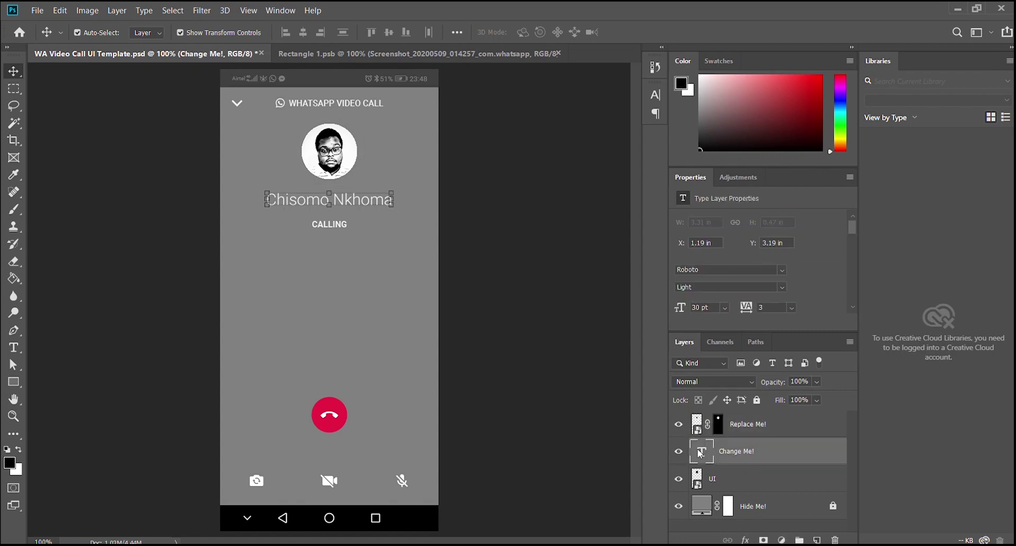
pyautogui.doubleClick(701, 452)
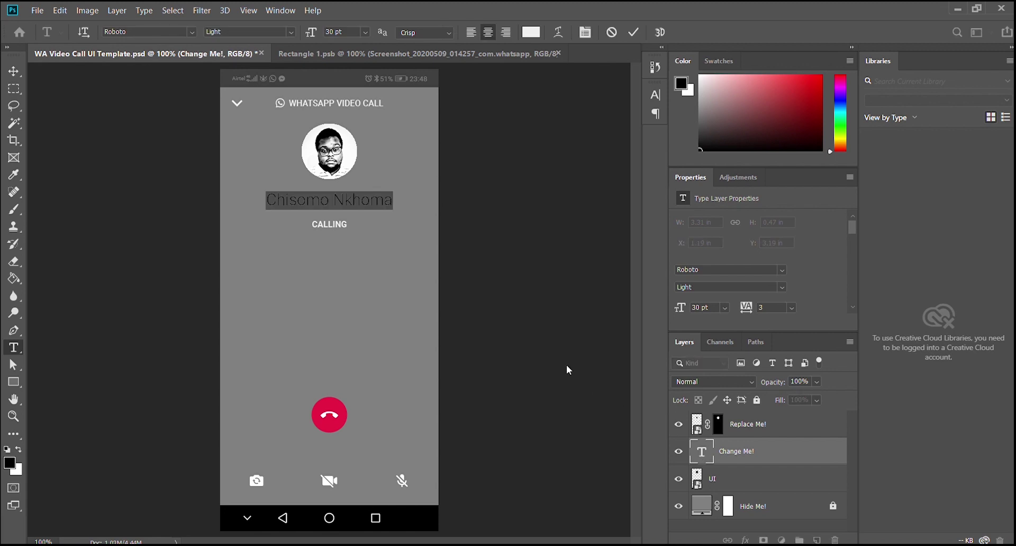
pyautogui.write('Rodney E')
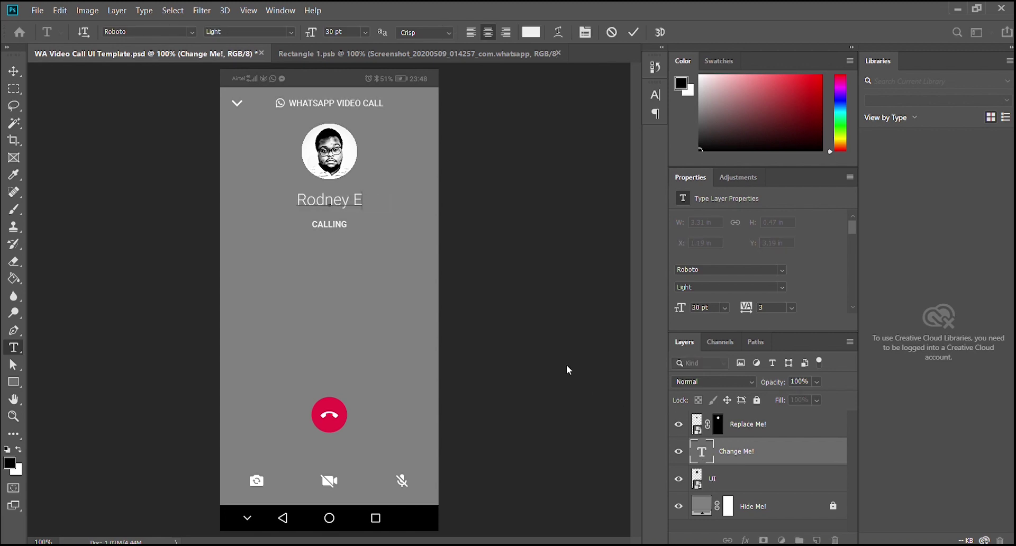
pyautogui.write('Q')
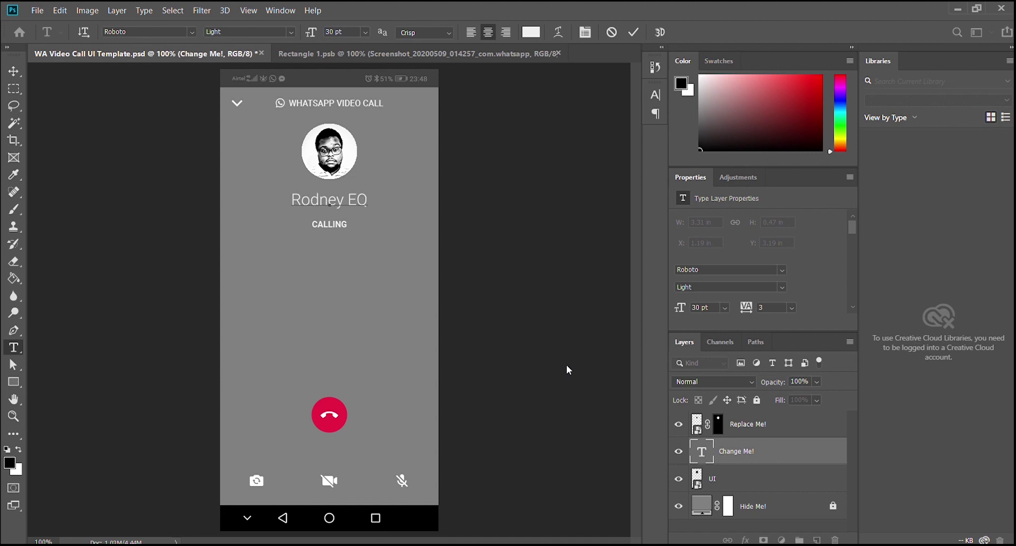
pyautogui.press('BackSpace')
pyautogui.press('BackSpace')
pyautogui.press('BackSpace')
pyautogui.press('BackSpace')
pyautogui.press('BackSpace')
pyautogui.press('BackSpace')
pyautogui.press('BackSpace')
pyautogui.press('BackSpace')
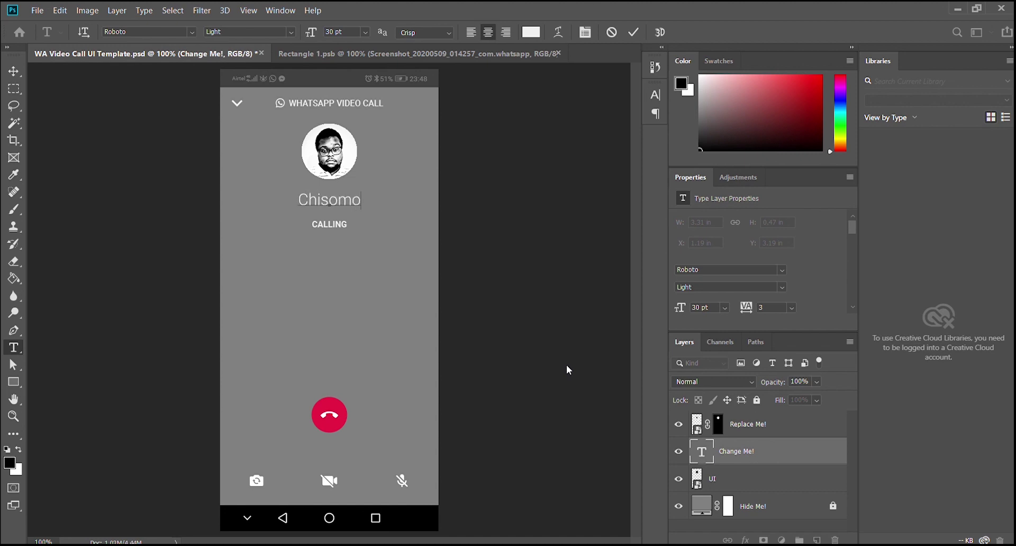
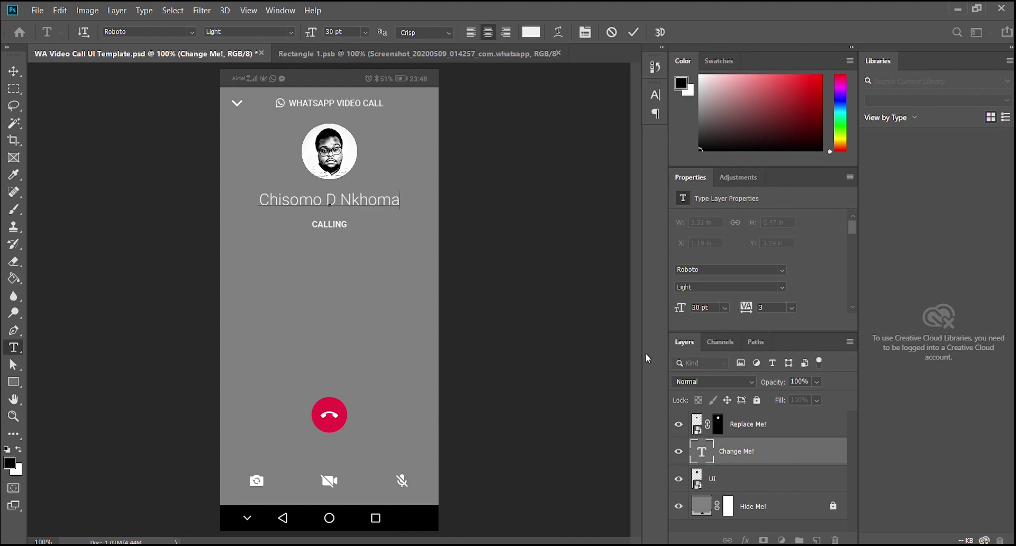
pyautogui.hotkey('ctrl', 'Return')
pyautogui.press('v')
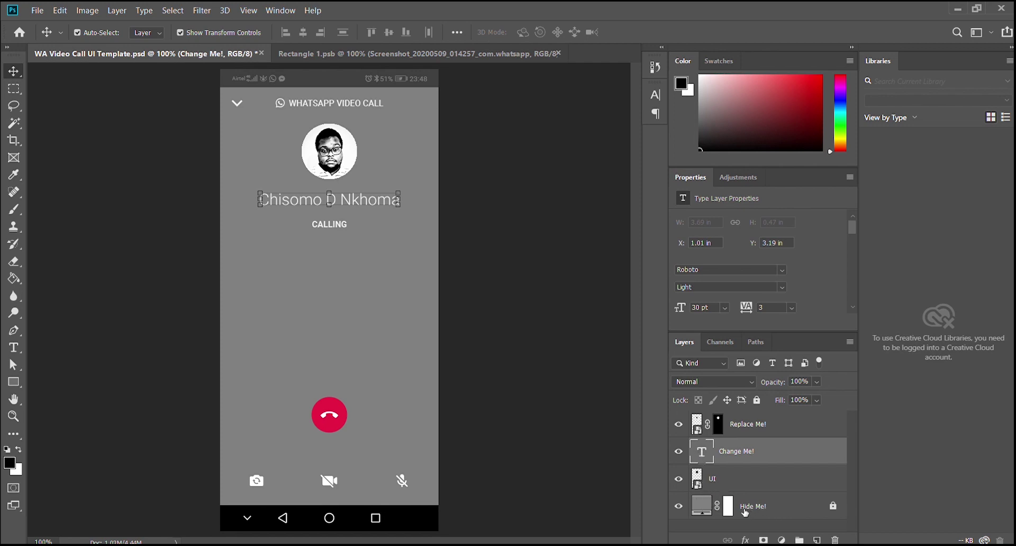
# Step: Hide the Hide Me! background layer and save the calling template
pyautogui.click(679, 506)
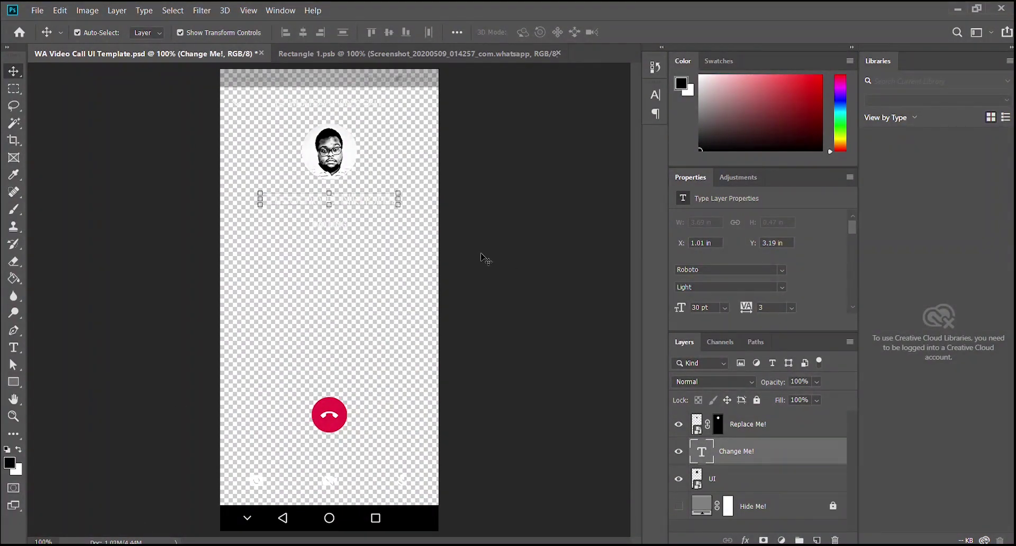
pyautogui.click(35, 12)
pyautogui.hotkey('ctrl', 's')
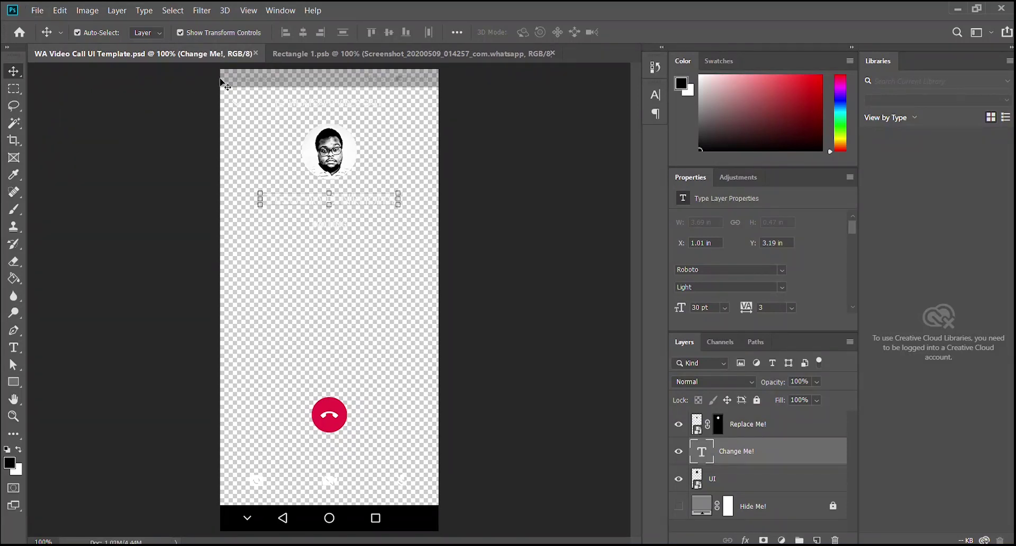
# Step: Close both documents and open WA Video Call UI In Call Template.psd from Recent files
pyautogui.click(255, 53)
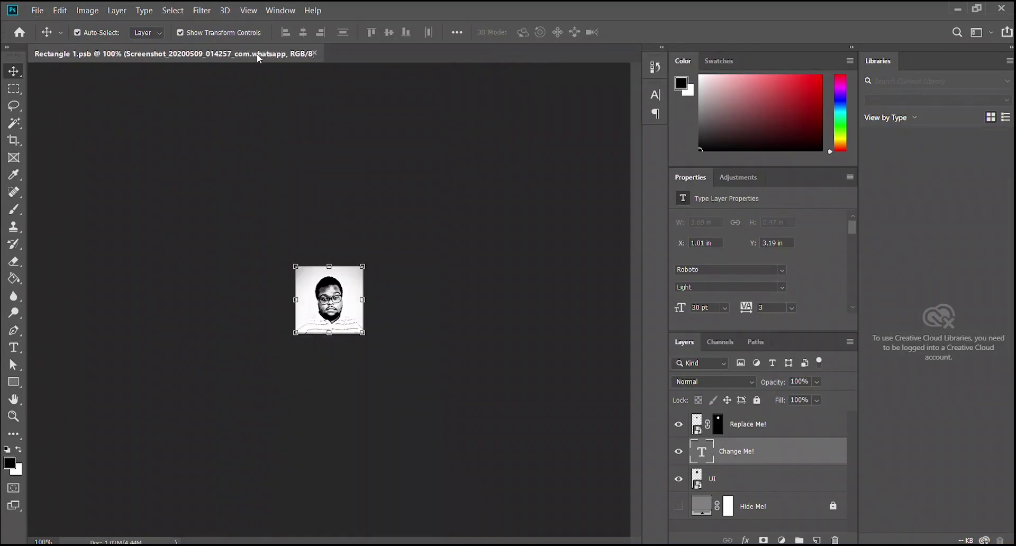
pyautogui.click(314, 52)
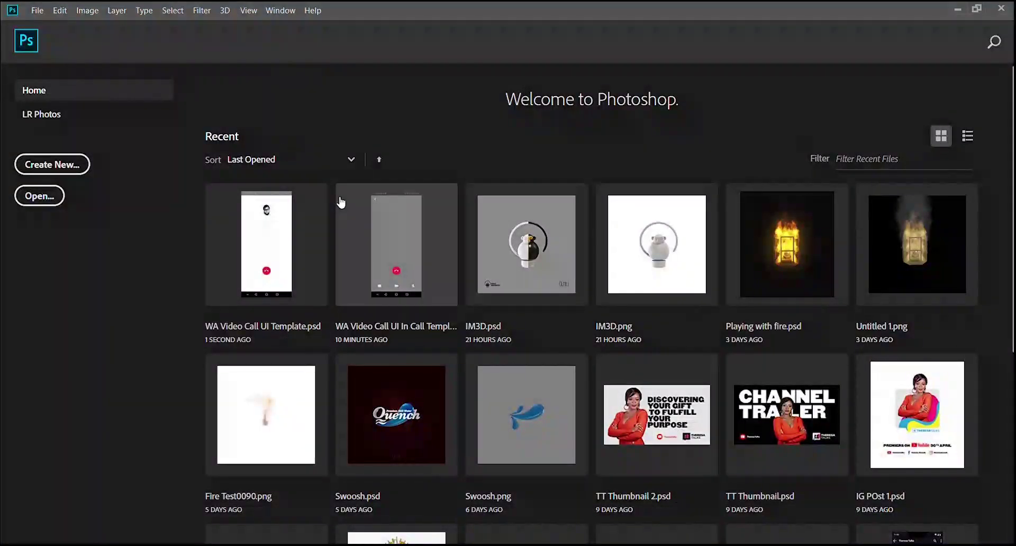
pyautogui.click(402, 239)
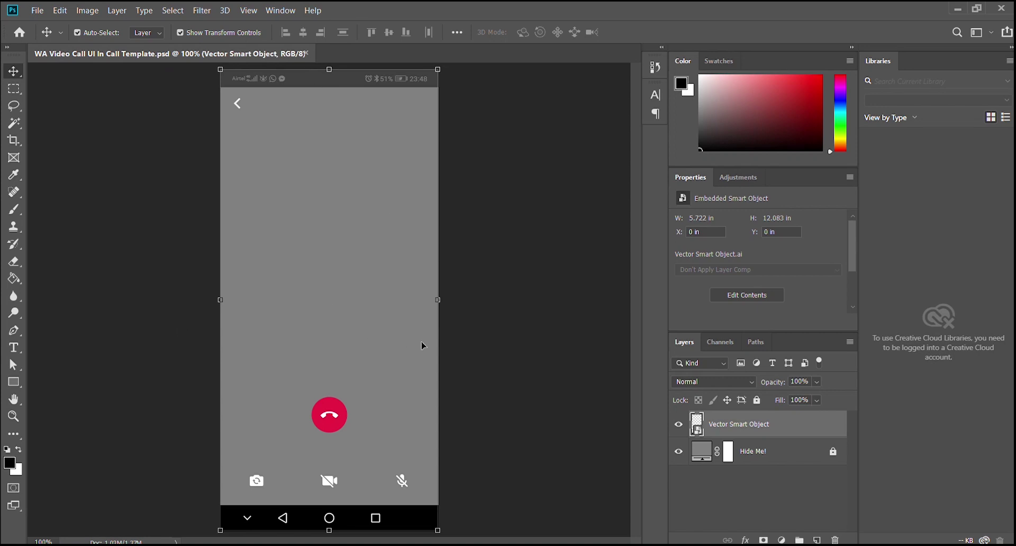
# Step: Hide the in-call template's grey Hide Me! background layer
pyautogui.click(679, 452)
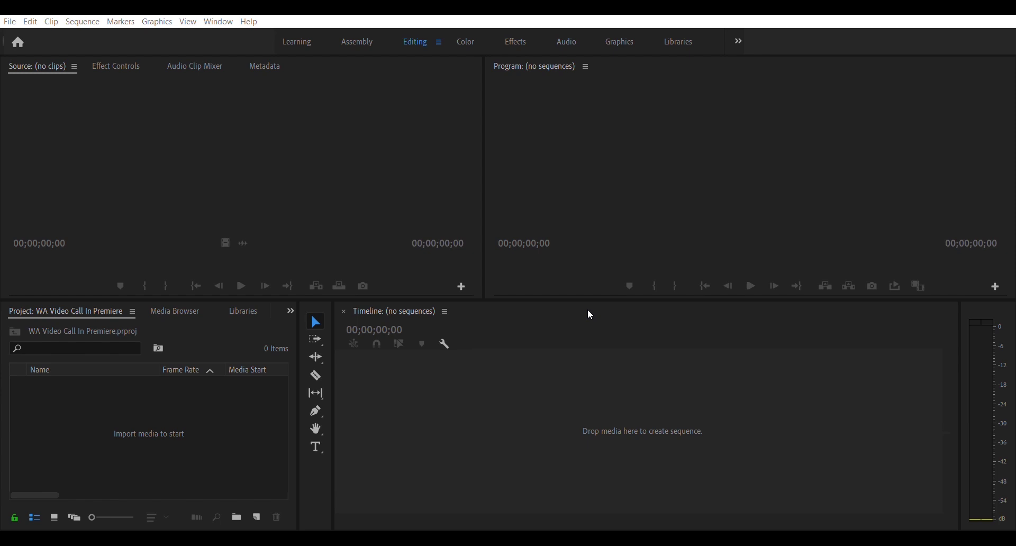
# Step: Import both WA Video Call PSD templates into the empty Project panel
pyautogui.doubleClick(183, 419)
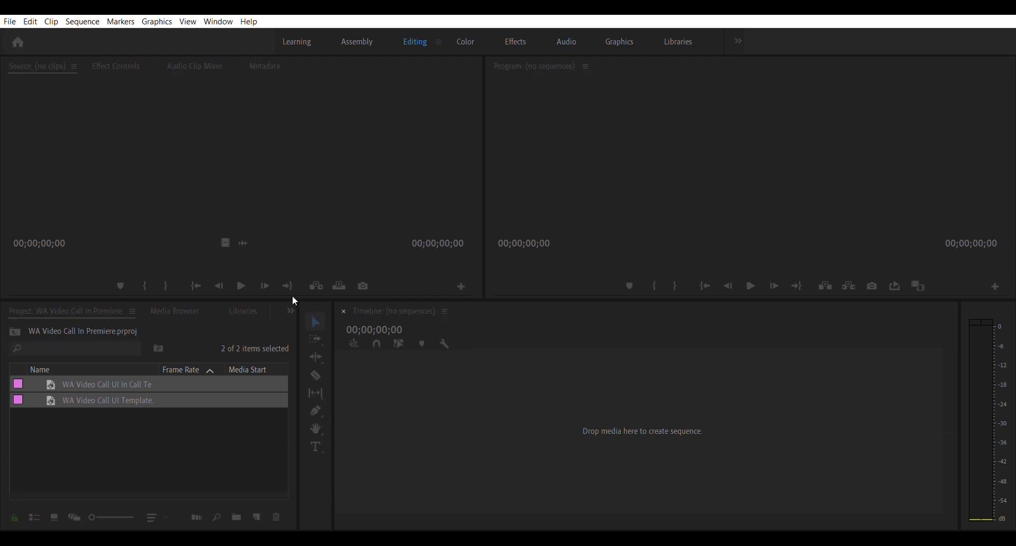
# Step: Clear the Project panel selection after adding the two WhatsApp Video clips
pyautogui.click(162, 442)
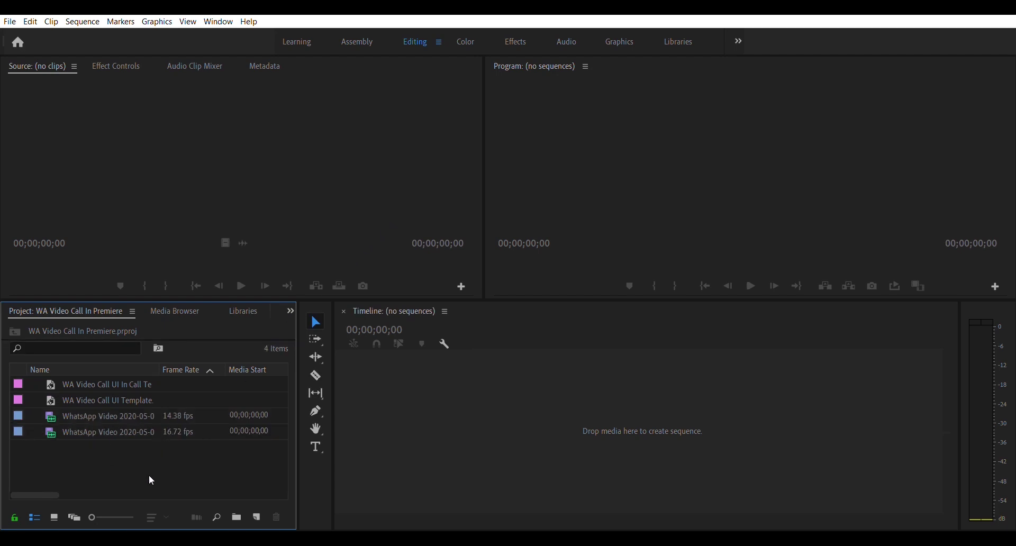
pyautogui.click(104, 384)
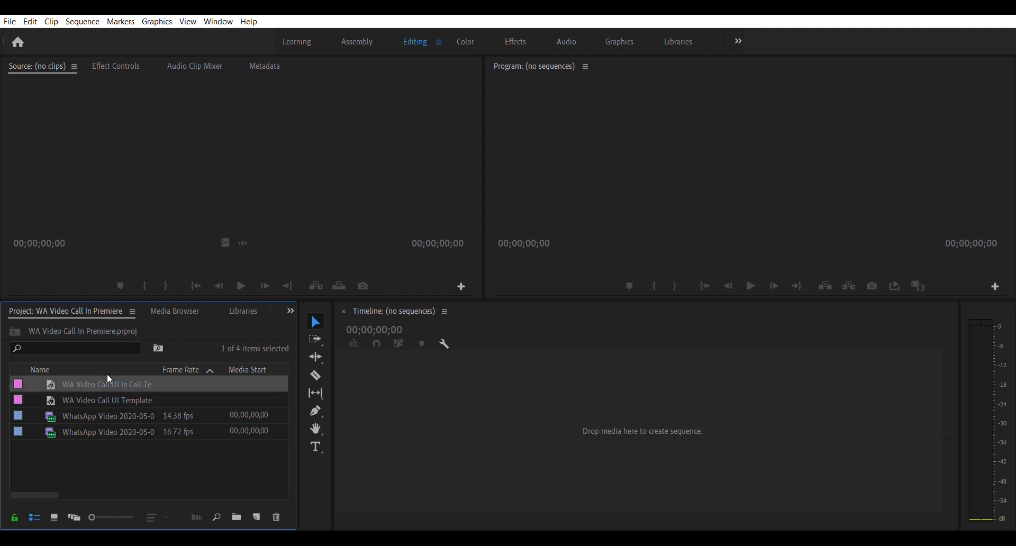
pyautogui.click(106, 431)
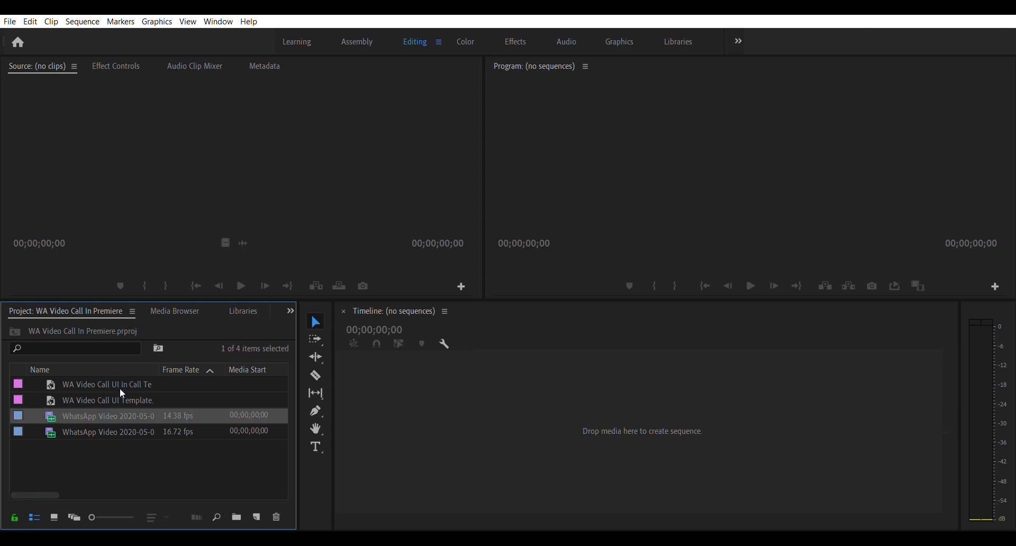
# Step: Create a sequence from WA Video Call UI Template.psd and move its clip up to V3
pyautogui.moveTo(112, 397); pyautogui.dragTo(590, 431)
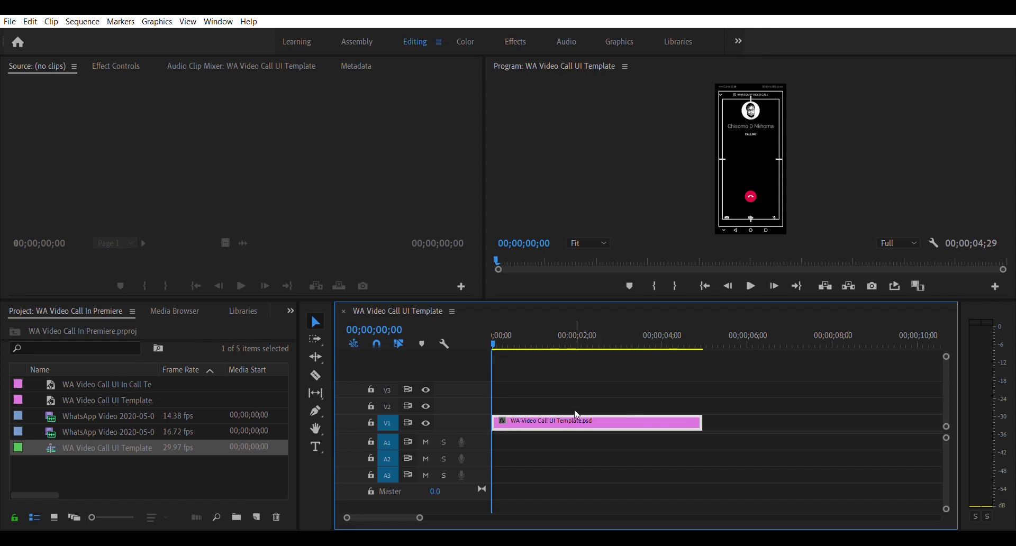
pyautogui.moveTo(576, 420); pyautogui.dragTo(574, 390)
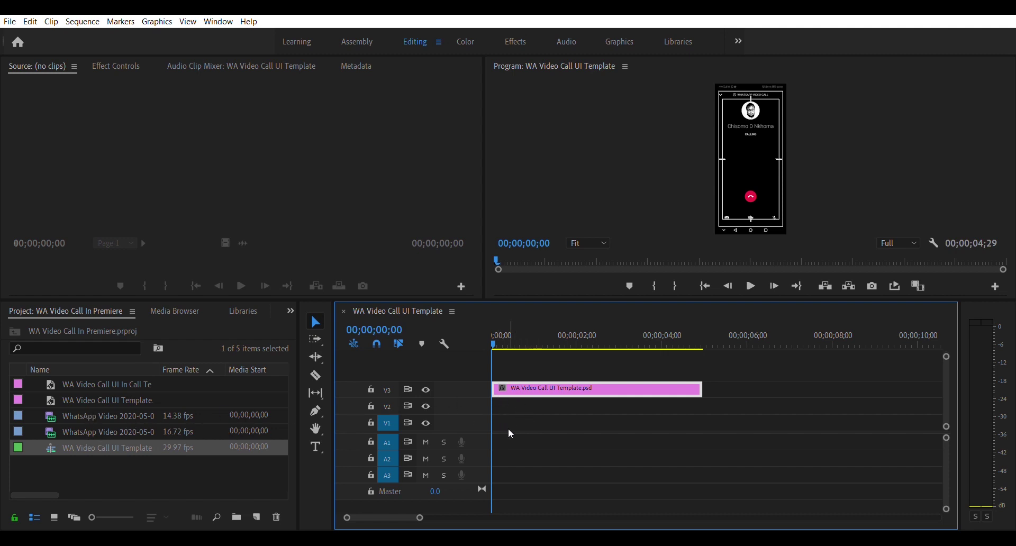
# Step: Put the 23.26.54 webcam clip on V2 and the 23.33.43 clip on V1 under the overlay
pyautogui.click(108, 416)
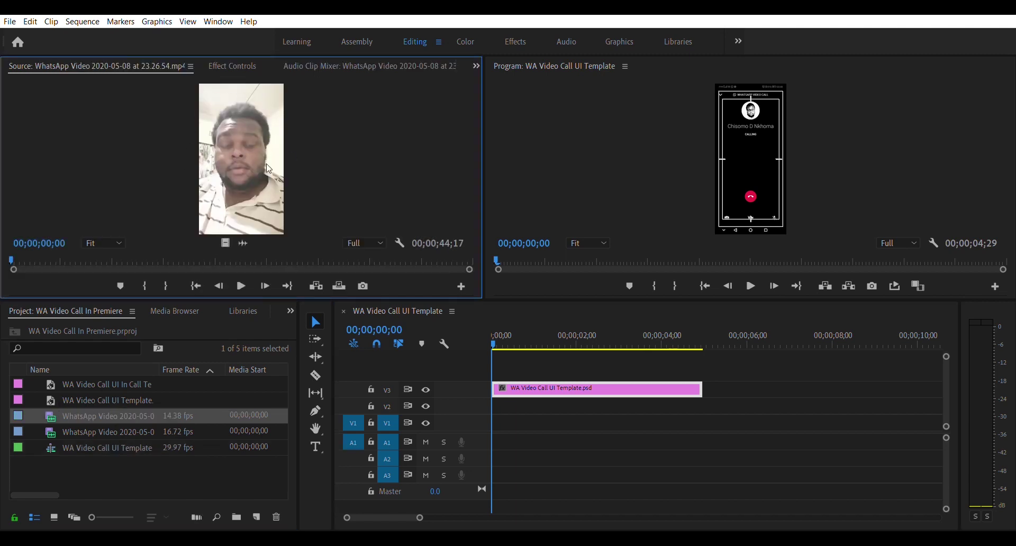
pyautogui.press('Down')
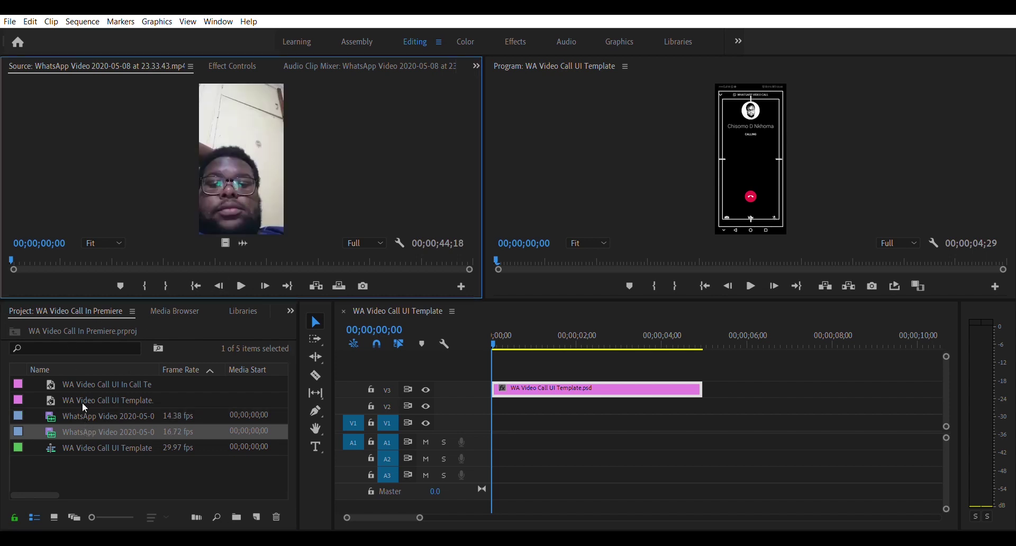
pyautogui.press('Up')
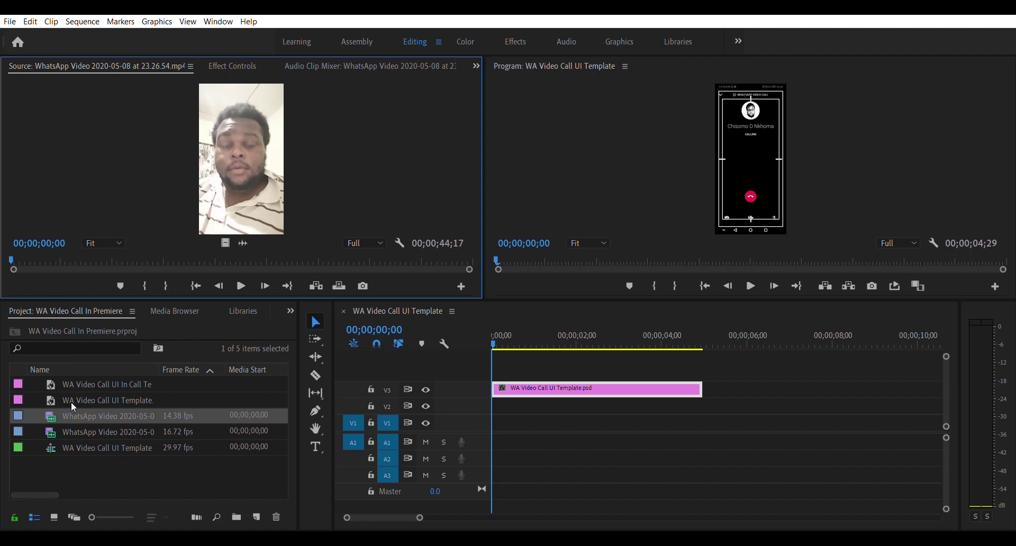
pyautogui.moveTo(71, 415); pyautogui.dragTo(445, 400)
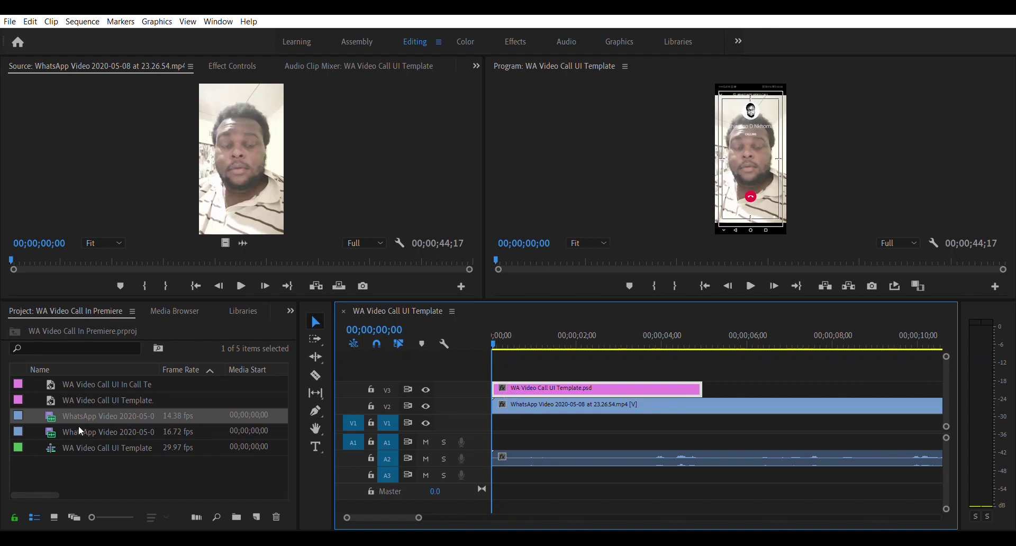
pyautogui.moveTo(81, 432); pyautogui.dragTo(473, 418)
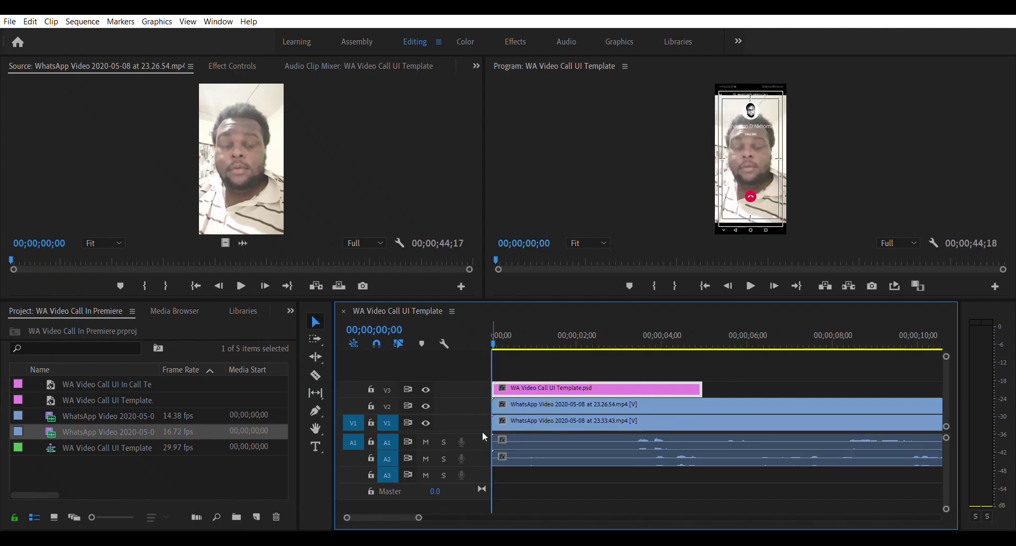
pyautogui.moveTo(493, 339); pyautogui.dragTo(496, 343)
# Step: Nudge the 23.33.43 clip on V1 slightly later and preview the opening seconds
pyautogui.click(516, 411)
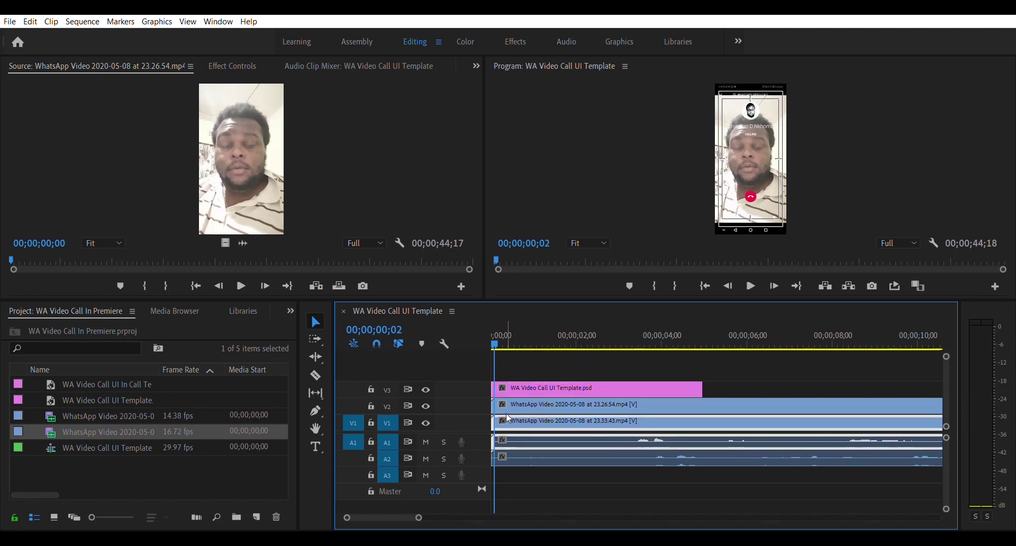
pyautogui.click(517, 462)
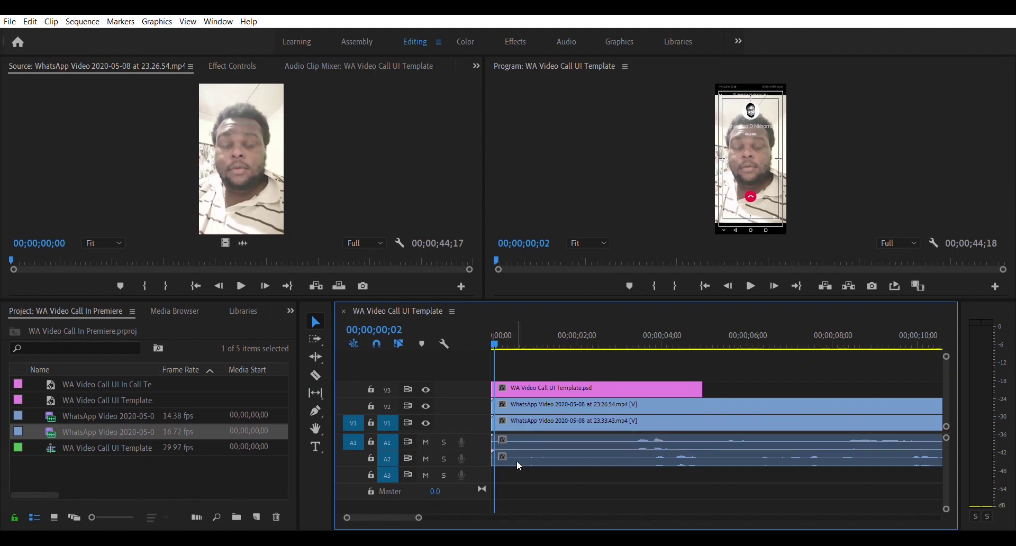
pyautogui.moveTo(516, 424); pyautogui.dragTo(519, 424)
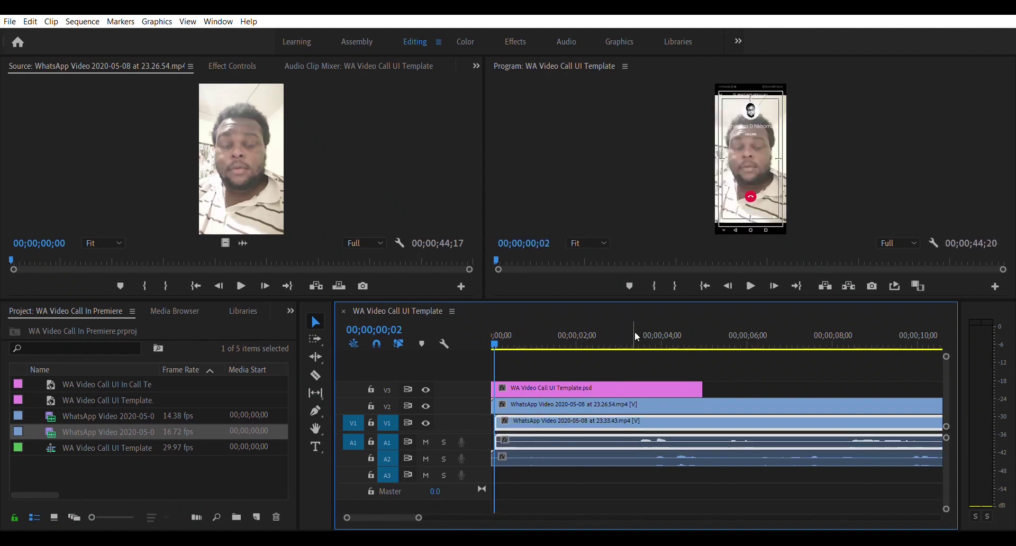
pyautogui.moveTo(628, 329)
pyautogui.mouseDown()
pyautogui.moveTo(672, 330)
pyautogui.moveTo(519, 335)
pyautogui.moveTo(628, 345)
pyautogui.mouseUp()
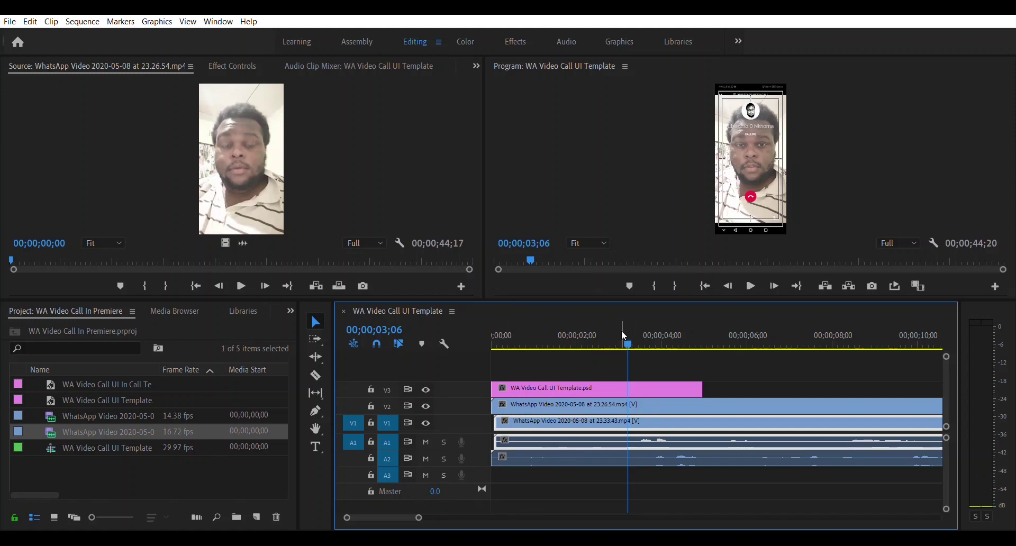
pyautogui.moveTo(624, 330); pyautogui.dragTo(604, 350)
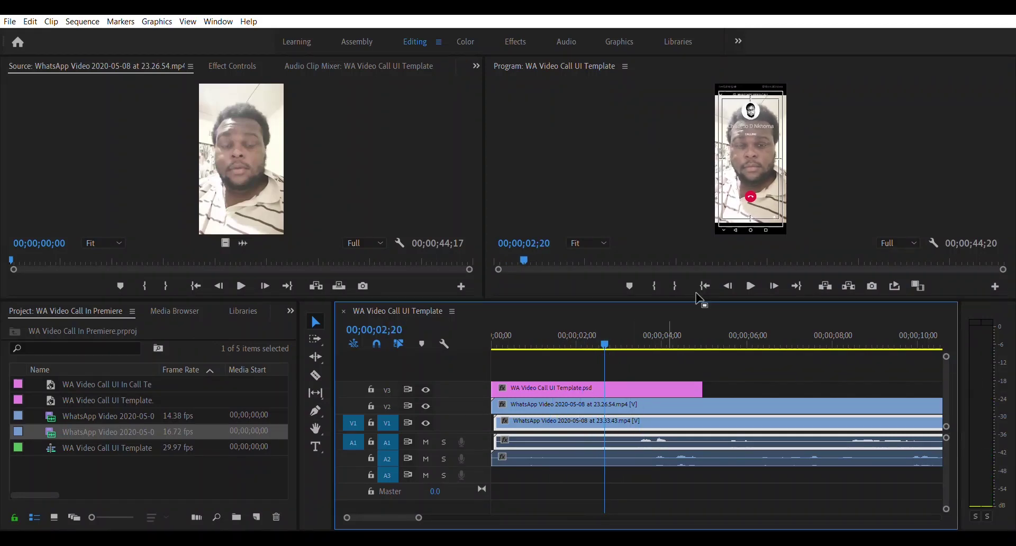
# Step: Toggle V1 and V2 track output to compare the layers, then turn both back on
pyautogui.click(425, 422)
pyautogui.click(426, 406)
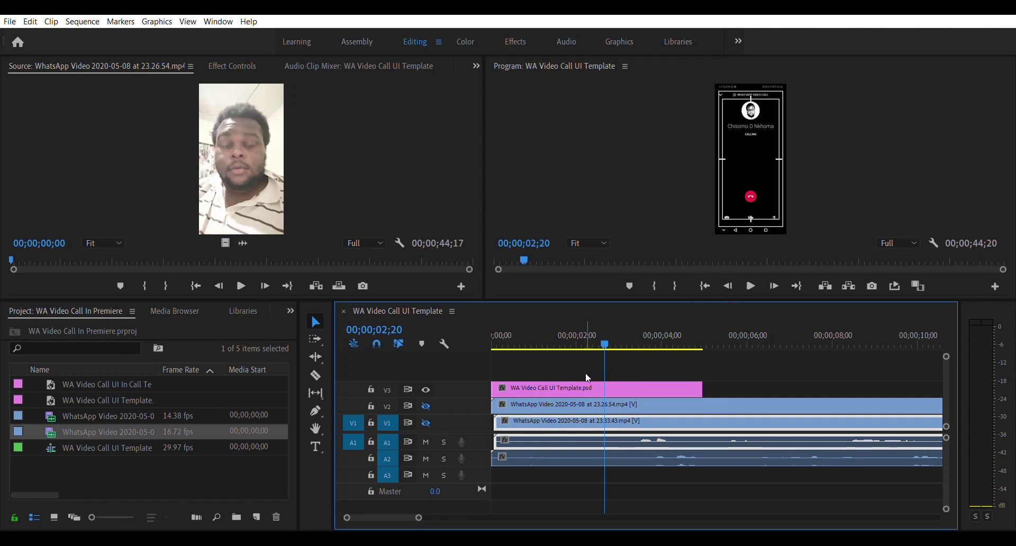
pyautogui.click(425, 405)
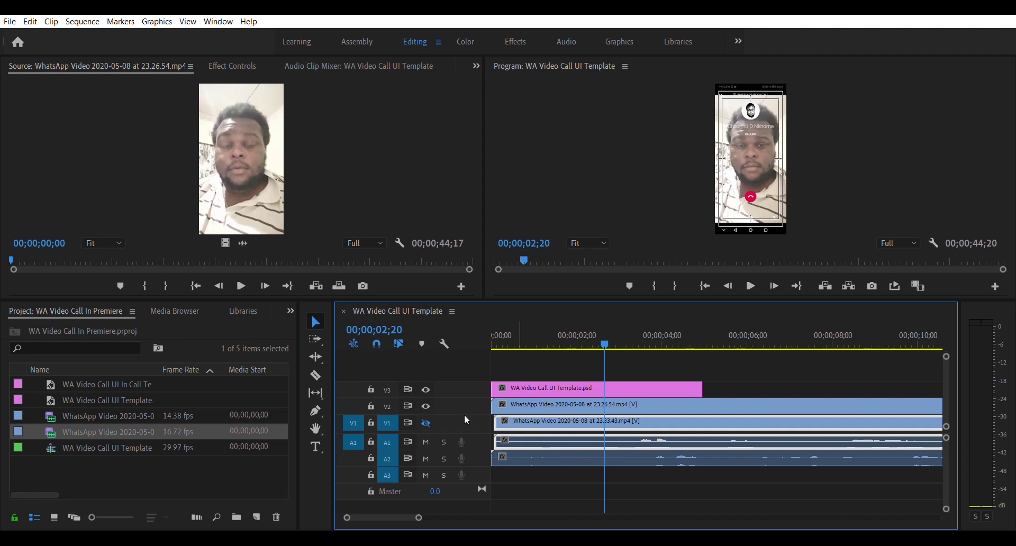
pyautogui.click(426, 423)
pyautogui.click(426, 406)
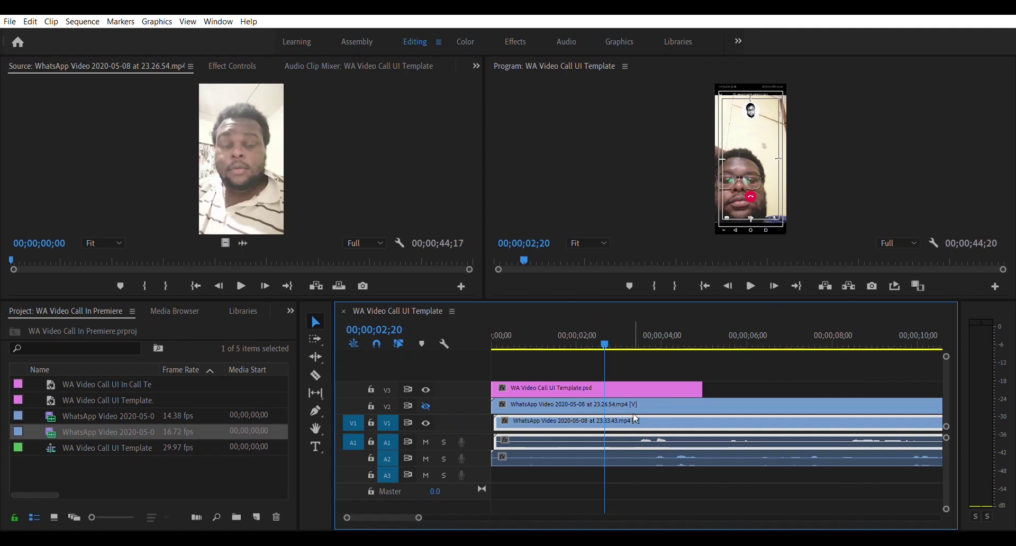
pyautogui.click(425, 423)
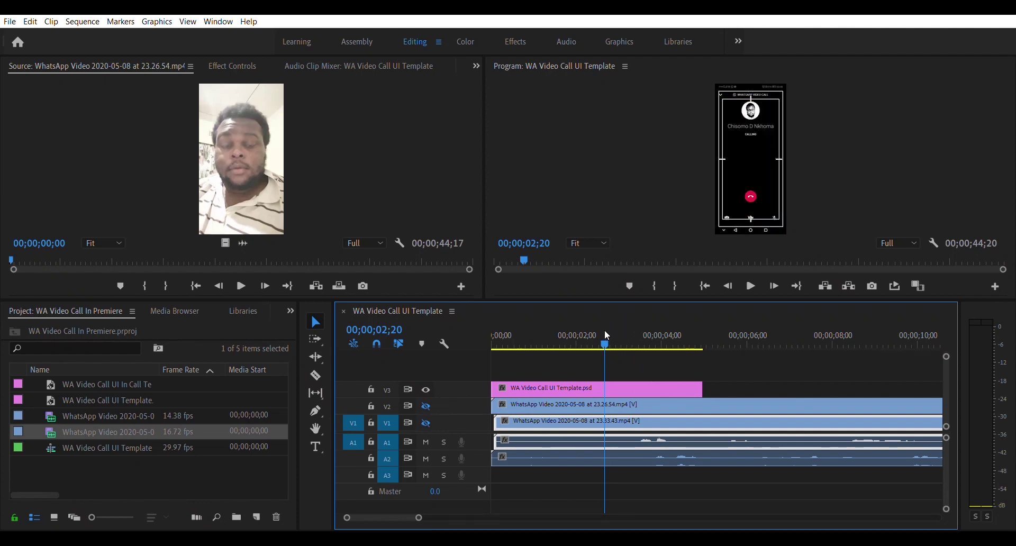
pyautogui.moveTo(605, 333); pyautogui.dragTo(640, 351)
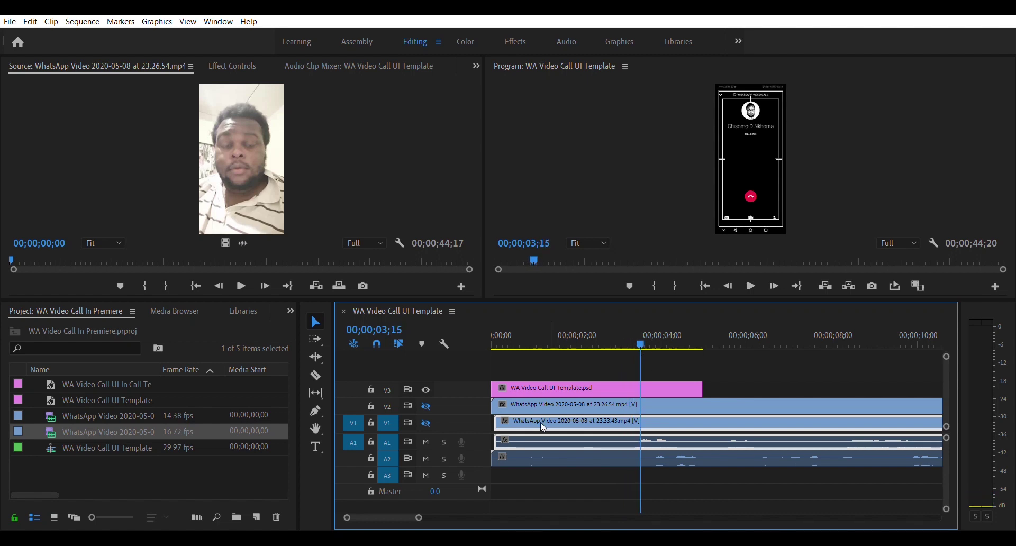
pyautogui.click(426, 423)
pyautogui.click(426, 405)
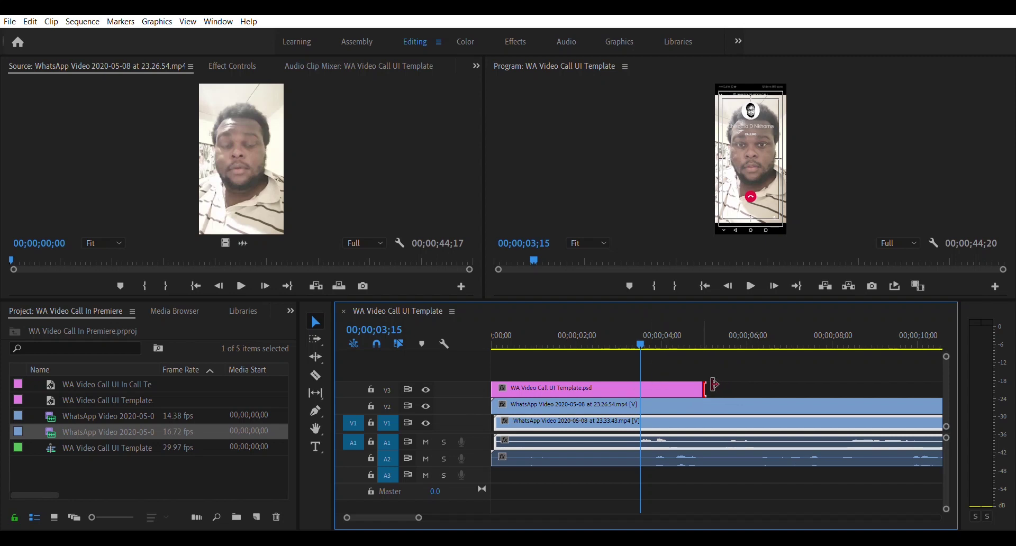
# Step: Trim the calling PSD to end at the playhead and place the In Call Template after it on V3
pyautogui.moveTo(701, 389); pyautogui.dragTo(645, 385)
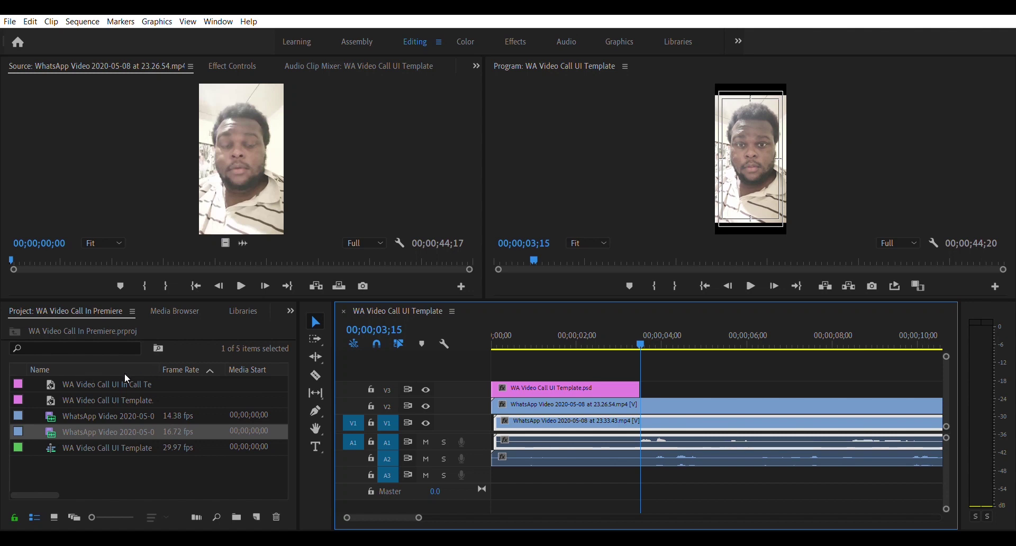
pyautogui.moveTo(98, 382); pyautogui.dragTo(655, 388)
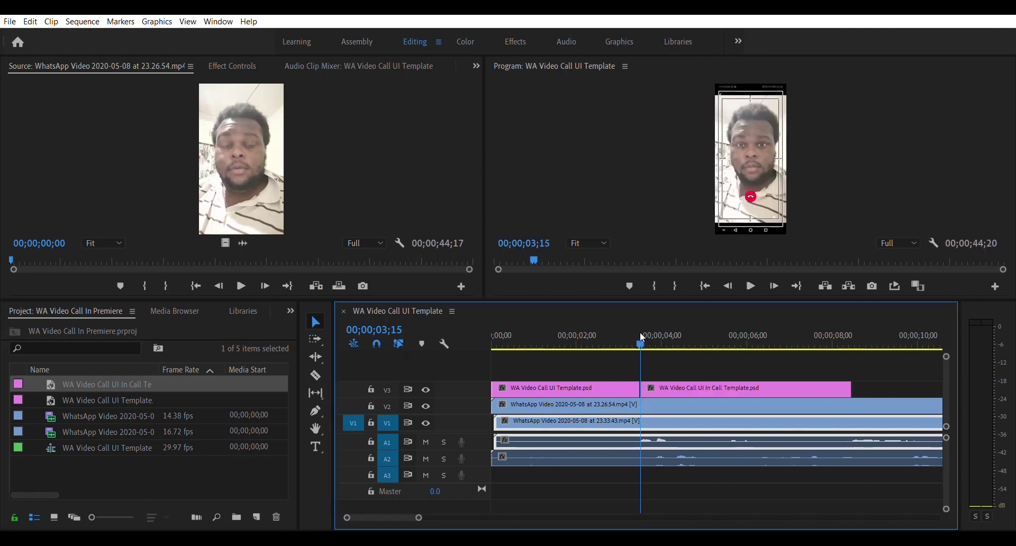
pyautogui.moveTo(641, 333); pyautogui.dragTo(633, 340)
pyautogui.moveTo(631, 345); pyautogui.dragTo(652, 346)
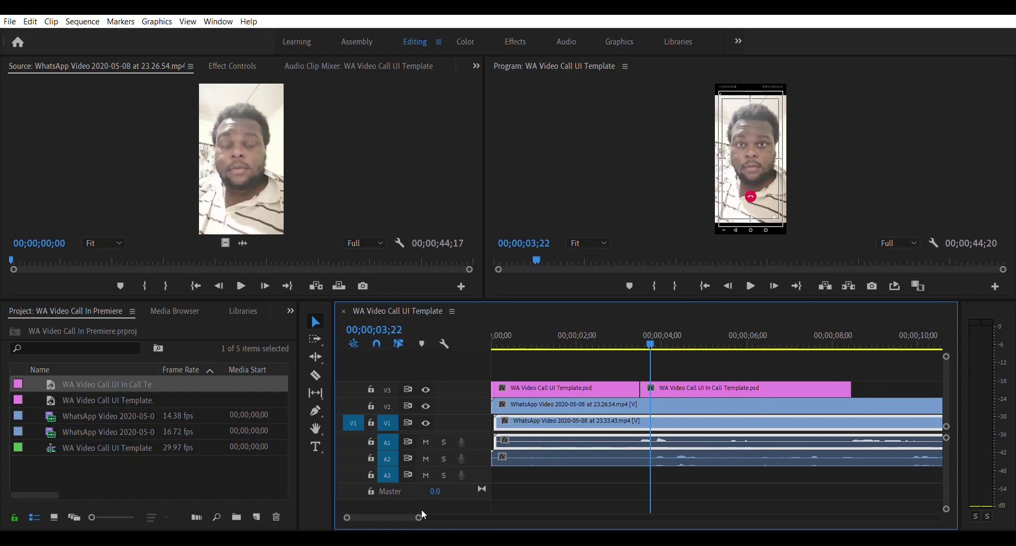
pyautogui.moveTo(421, 513); pyautogui.dragTo(512, 511)
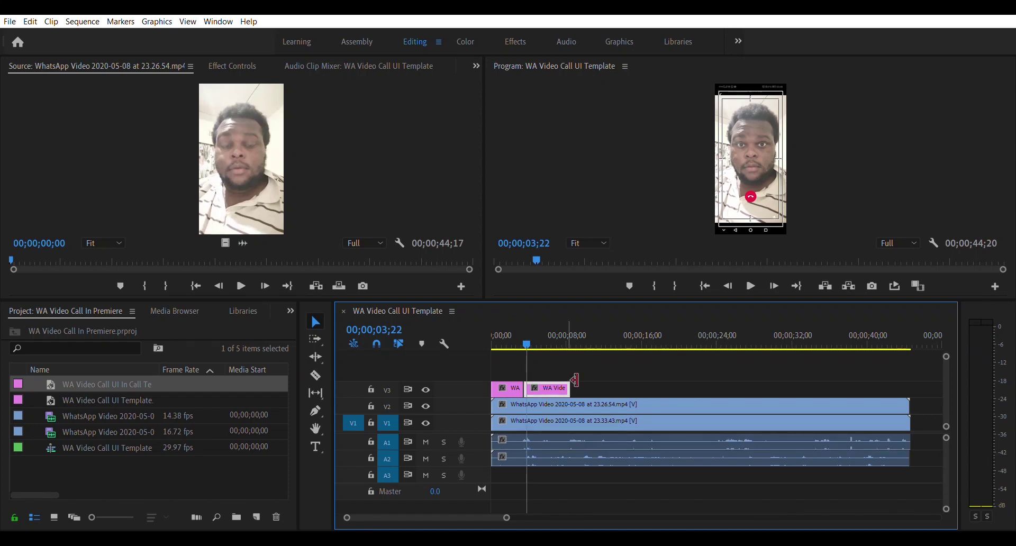
# Step: Extend the in-call overlay and trim all three tracks to end at 00;00;42;09
pyautogui.moveTo(570, 381); pyautogui.dragTo(911, 381)
pyautogui.moveTo(866, 342); pyautogui.dragTo(890, 332)
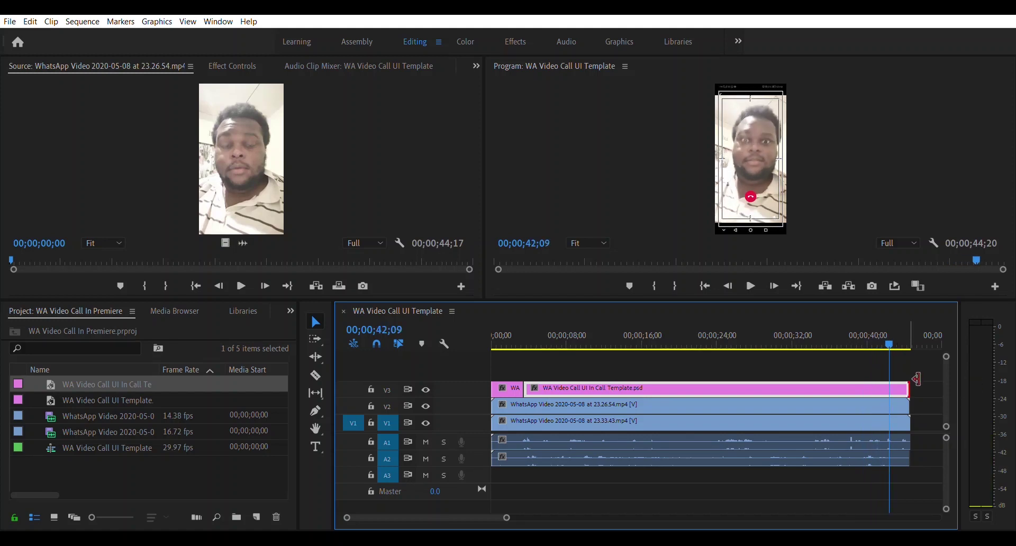
pyautogui.moveTo(909, 388); pyautogui.dragTo(889, 421)
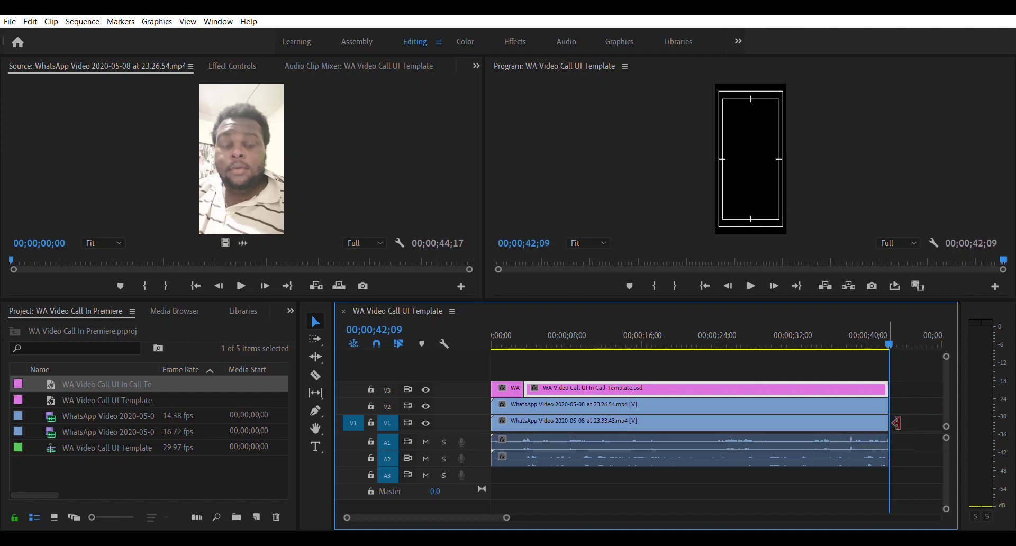
pyautogui.moveTo(889, 328); pyautogui.dragTo(423, 368)
pyautogui.moveTo(508, 517); pyautogui.dragTo(471, 517)
# Step: Hide the webcam tracks and scrub across the V3 cut near 00;00;03;09
pyautogui.click(612, 328)
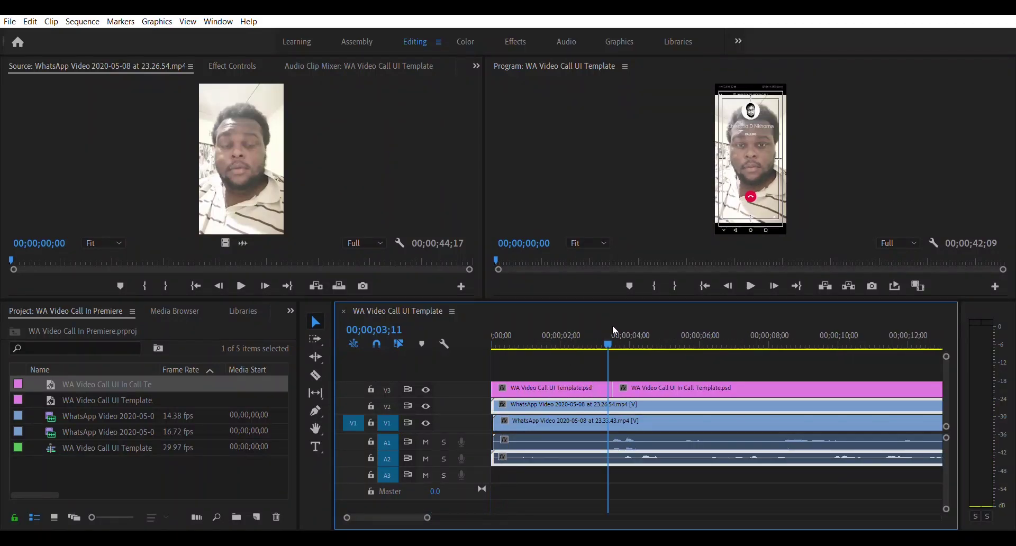
pyautogui.click(427, 406)
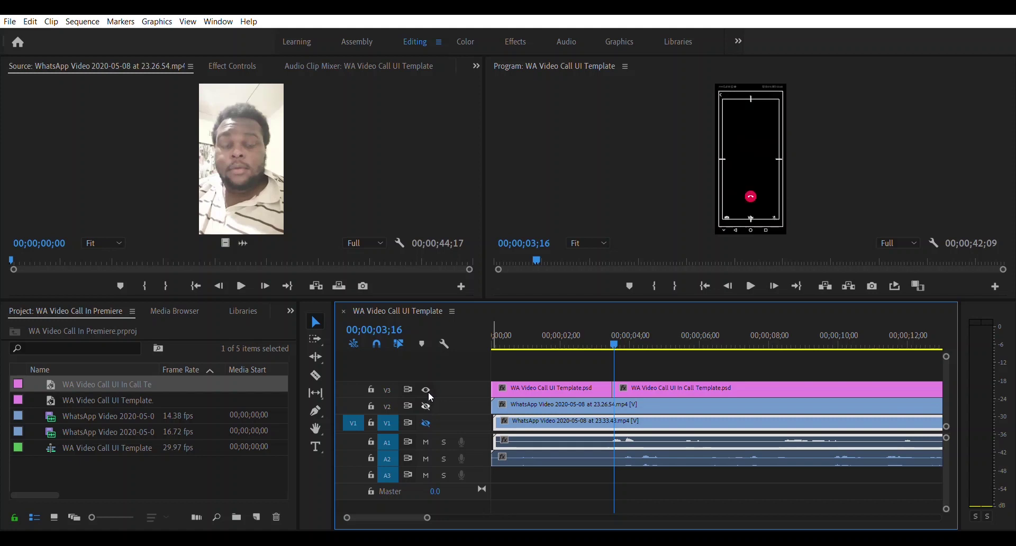
pyautogui.moveTo(618, 332)
pyautogui.mouseDown()
pyautogui.moveTo(605, 336)
pyautogui.moveTo(616, 347)
pyautogui.moveTo(607, 329)
pyautogui.moveTo(617, 338)
pyautogui.moveTo(607, 347)
pyautogui.moveTo(617, 332)
pyautogui.moveTo(605, 332)
pyautogui.mouseUp()
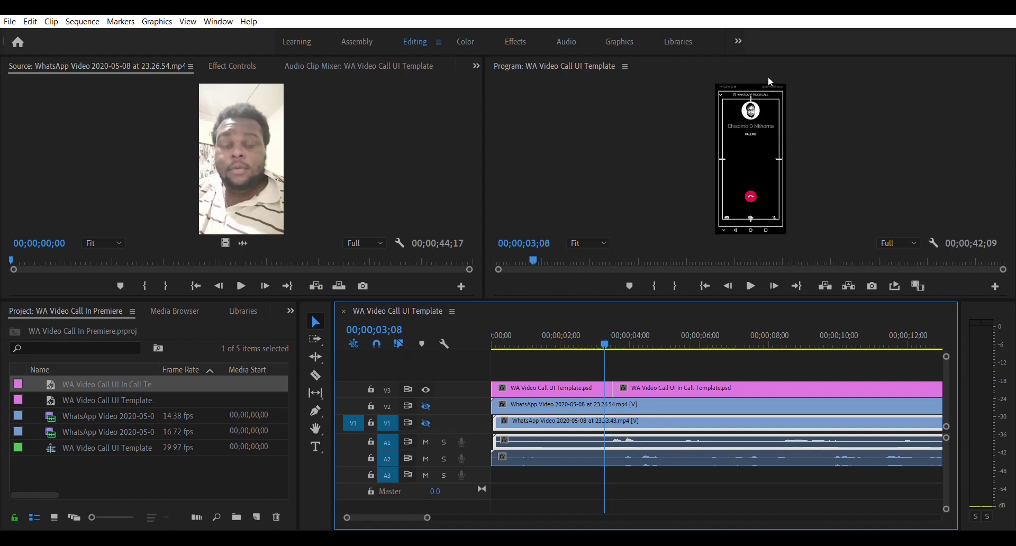
pyautogui.moveTo(604, 332); pyautogui.dragTo(629, 337)
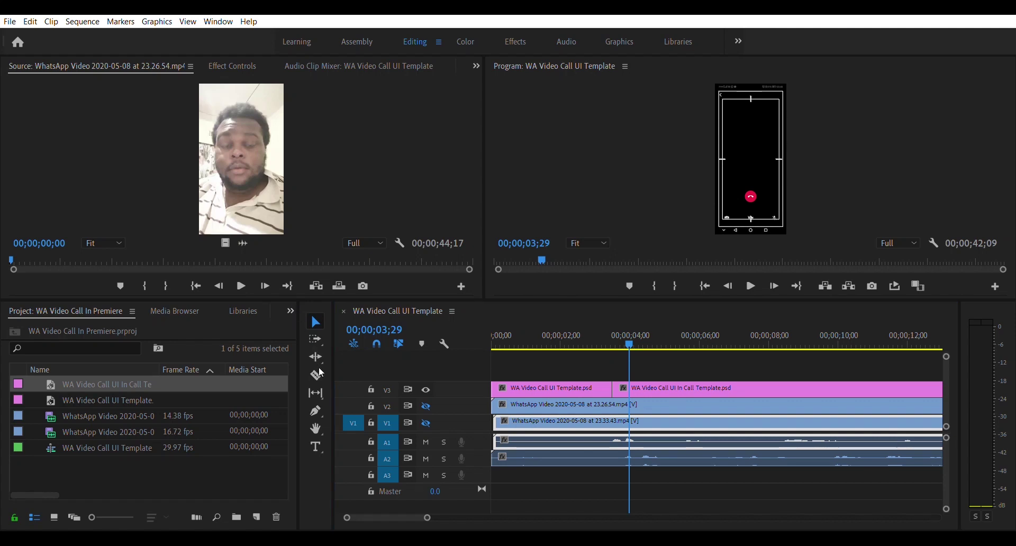
# Step: Apply Cross Dissolve from Video Transitions > Dissolve to the V3 edit point
pyautogui.hotkey('shift', '7')
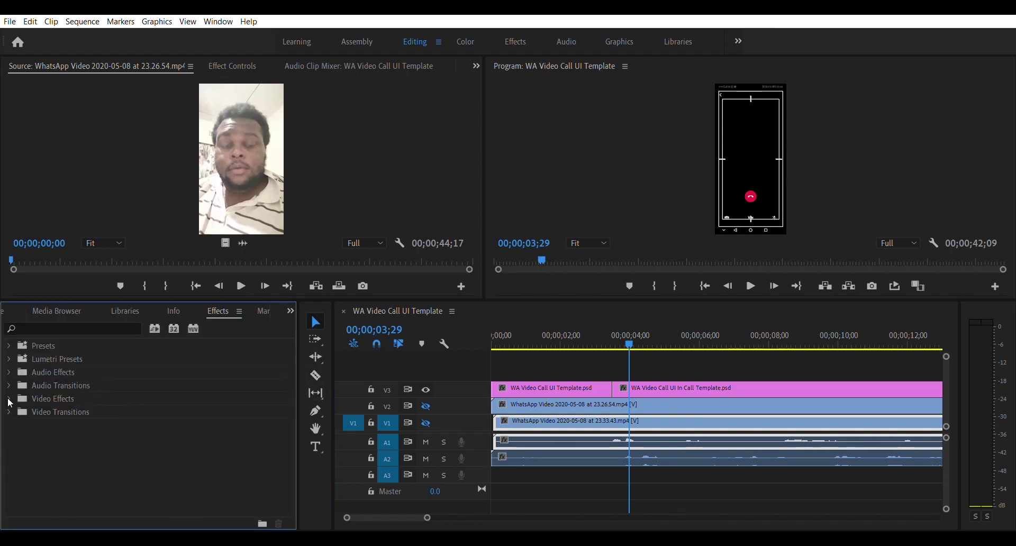
pyautogui.click(19, 412)
pyautogui.click(16, 438)
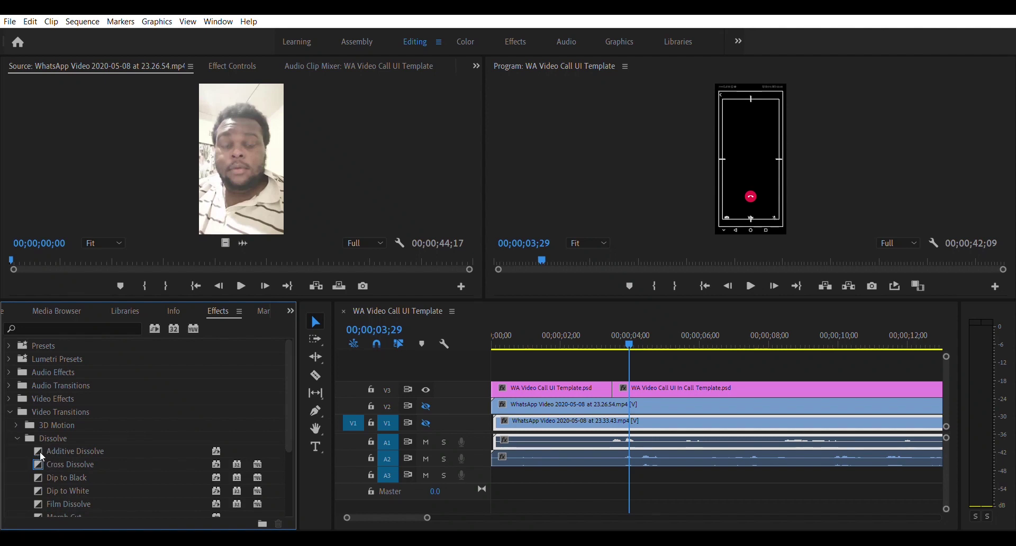
pyautogui.moveTo(53, 464); pyautogui.dragTo(590, 344)
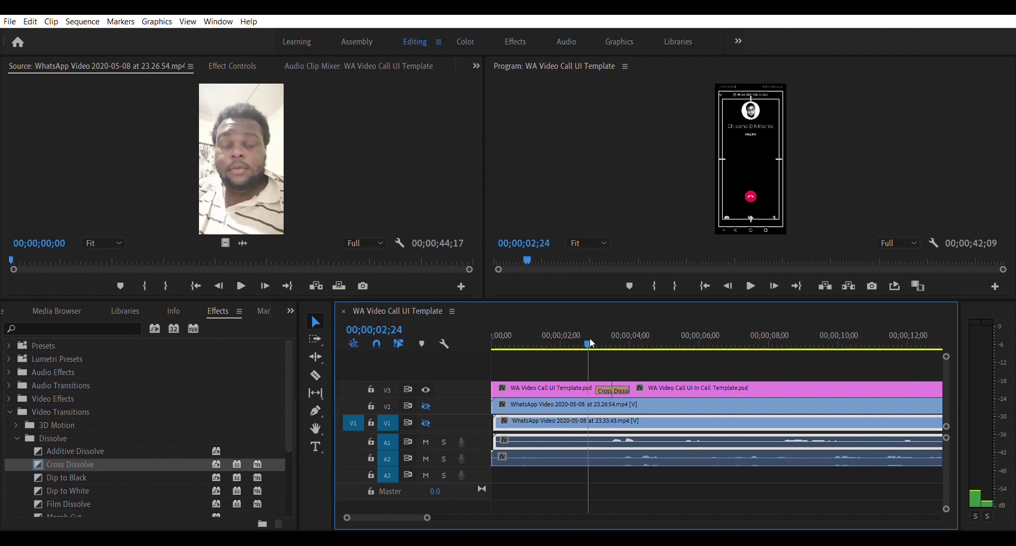
# Step: Play back the transition, zoom in on it, and lengthen the Cross Dissolve leftward
pyautogui.click(750, 284)
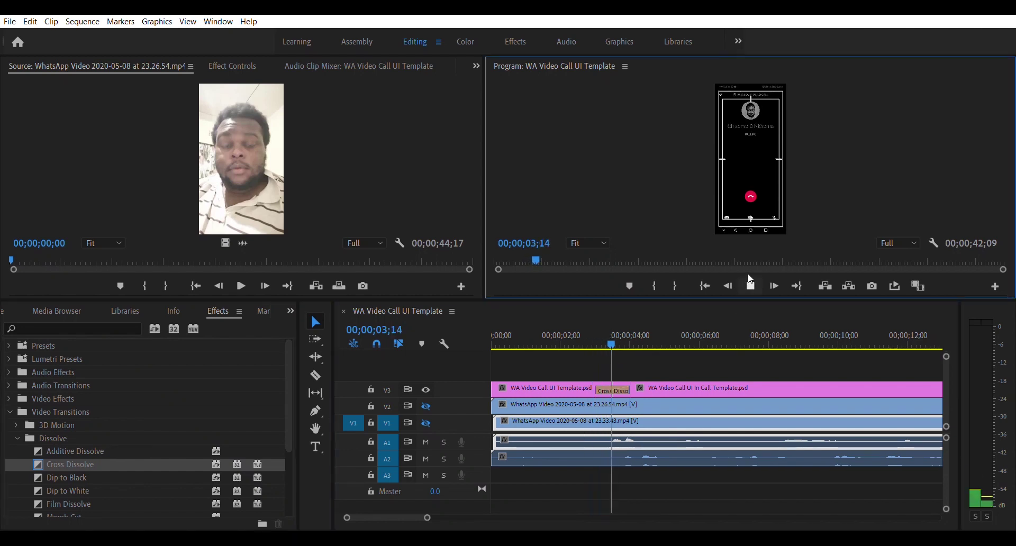
pyautogui.click(750, 284)
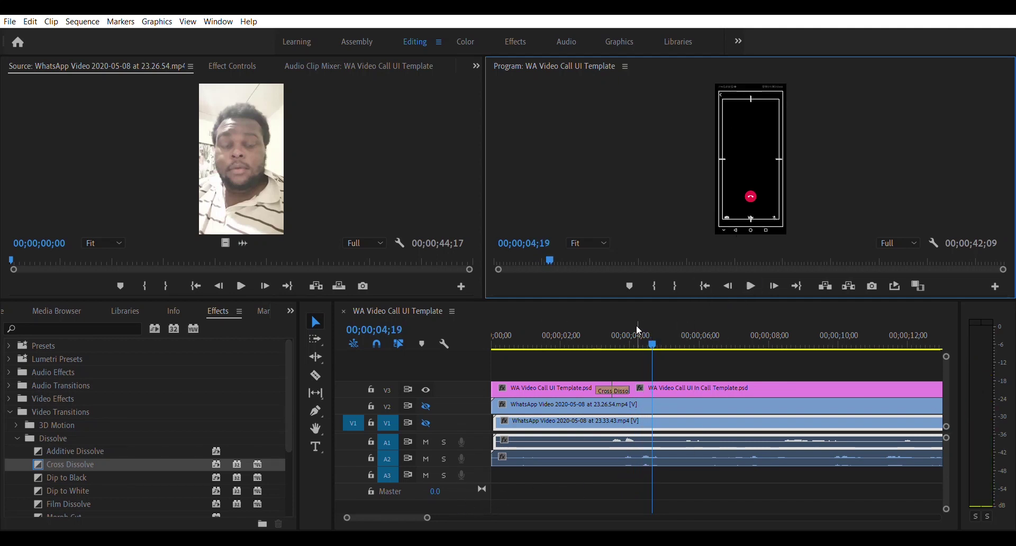
pyautogui.click(619, 326)
pyautogui.press('Left')
pyautogui.press('Left')
pyautogui.press('=')
pyautogui.press('=')
pyautogui.press('=')
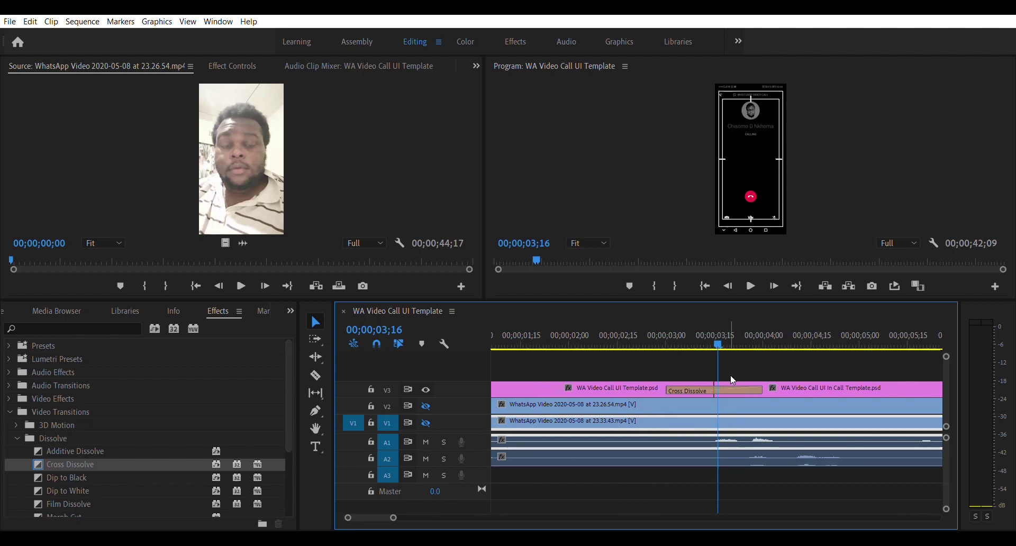
pyautogui.moveTo(762, 386); pyautogui.dragTo(728, 391)
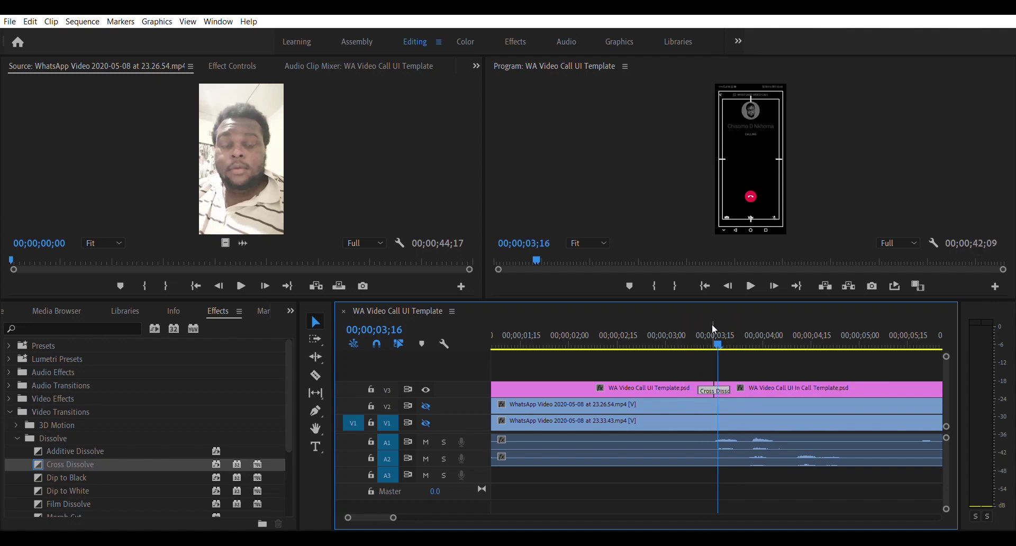
pyautogui.click(686, 335)
pyautogui.click(754, 273)
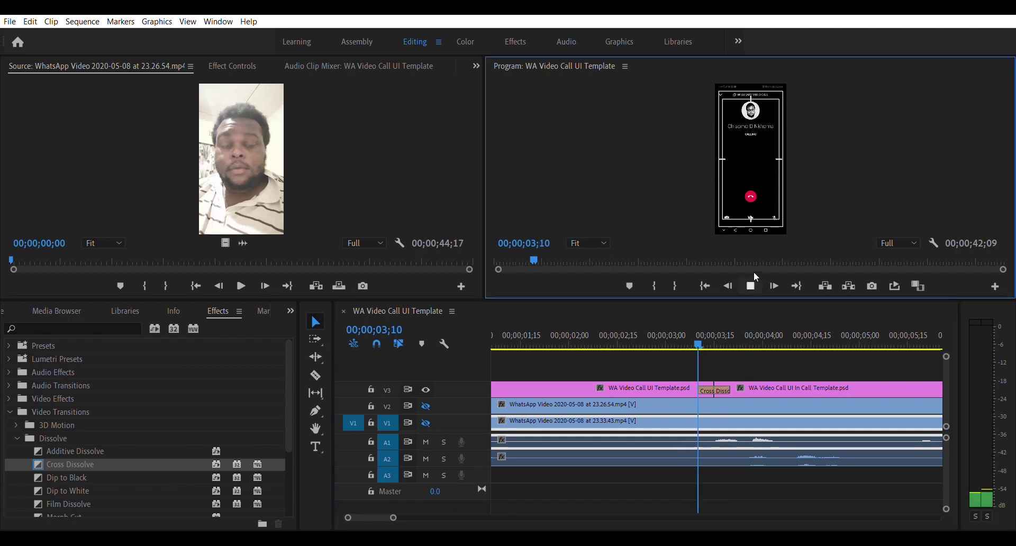
pyautogui.click(753, 273)
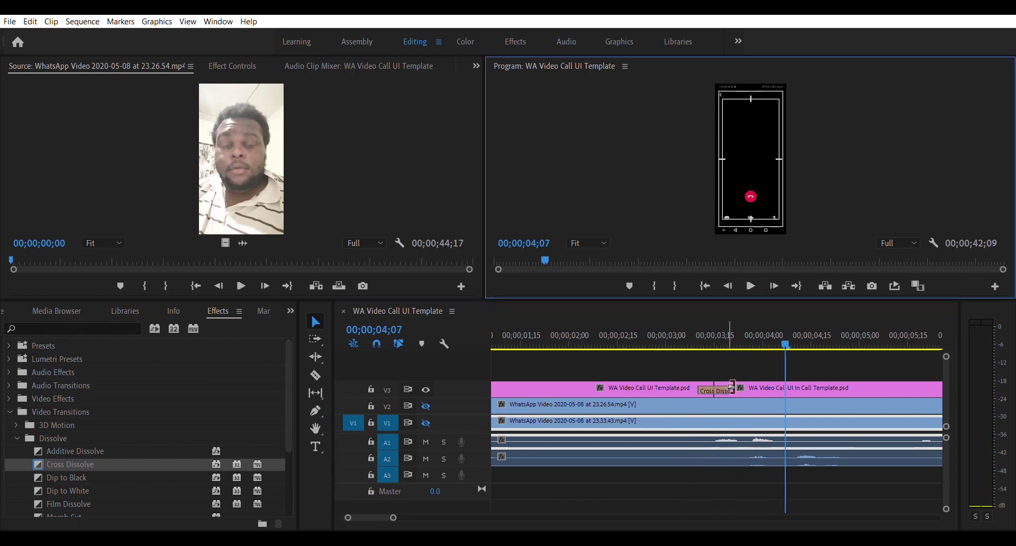
# Step: Trim and widen the Cross Dissolve, replaying it and leaving the playhead at 03;04
pyautogui.moveTo(731, 388); pyautogui.dragTo(726, 387)
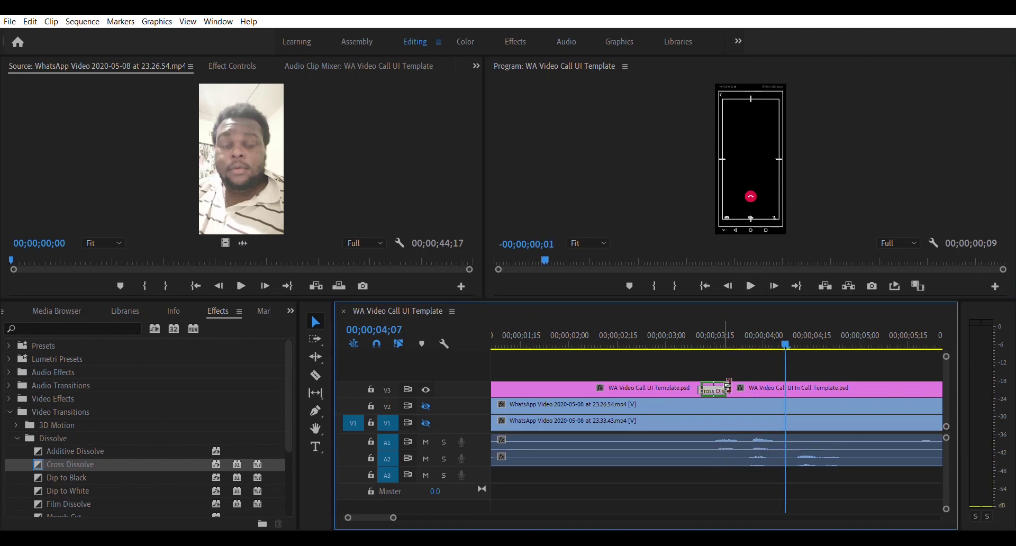
pyautogui.click(691, 336)
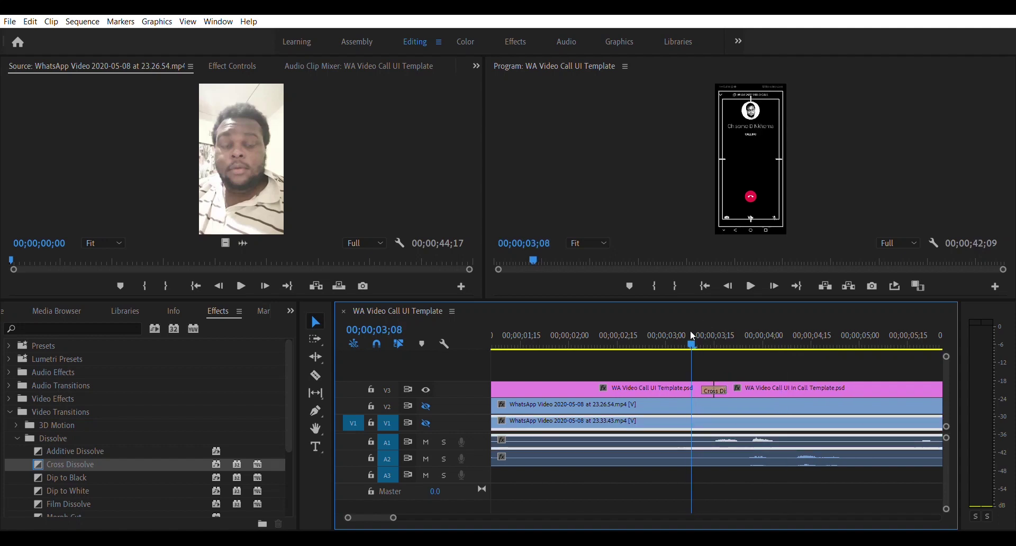
pyautogui.click(750, 285)
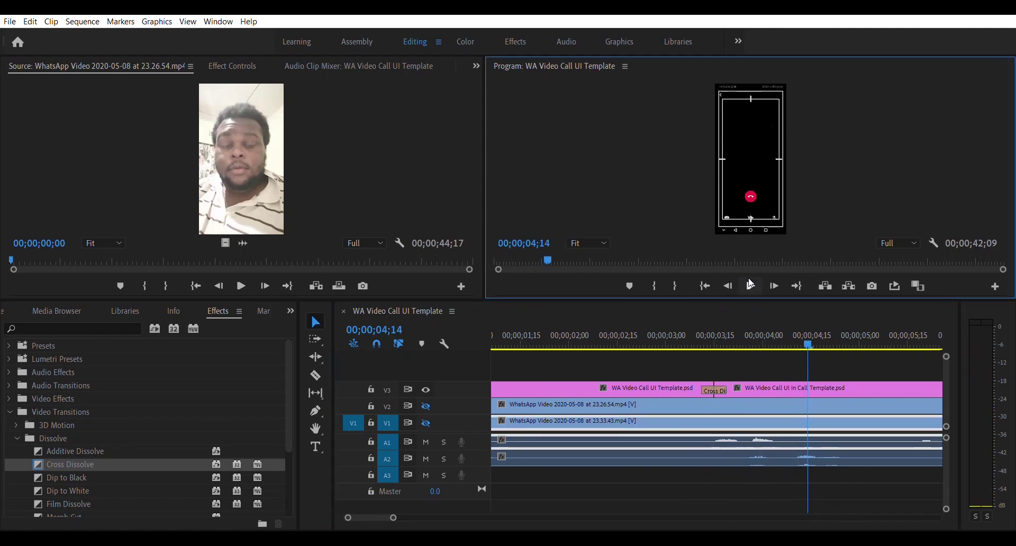
pyautogui.moveTo(727, 387); pyautogui.dragTo(720, 356)
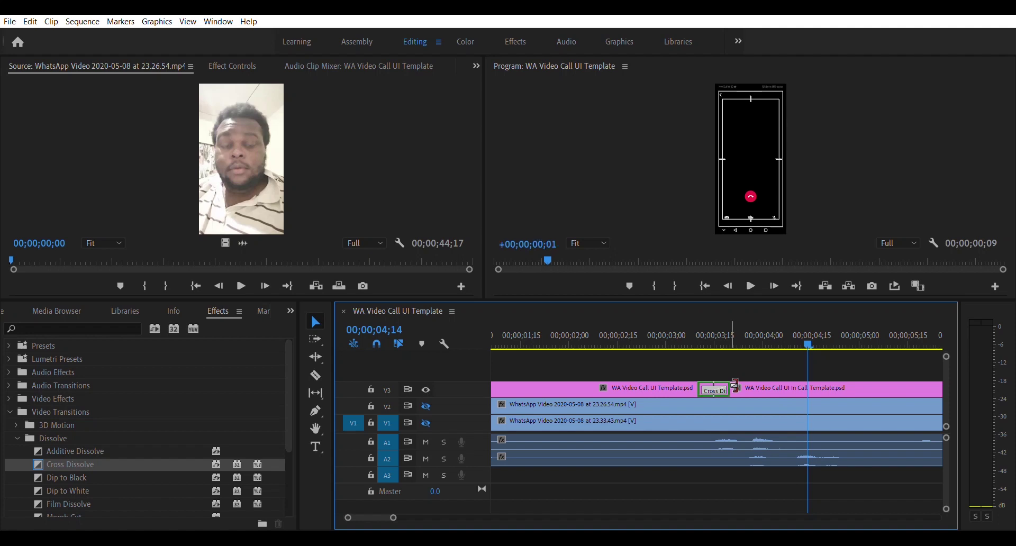
pyautogui.click(695, 333)
pyautogui.click(750, 285)
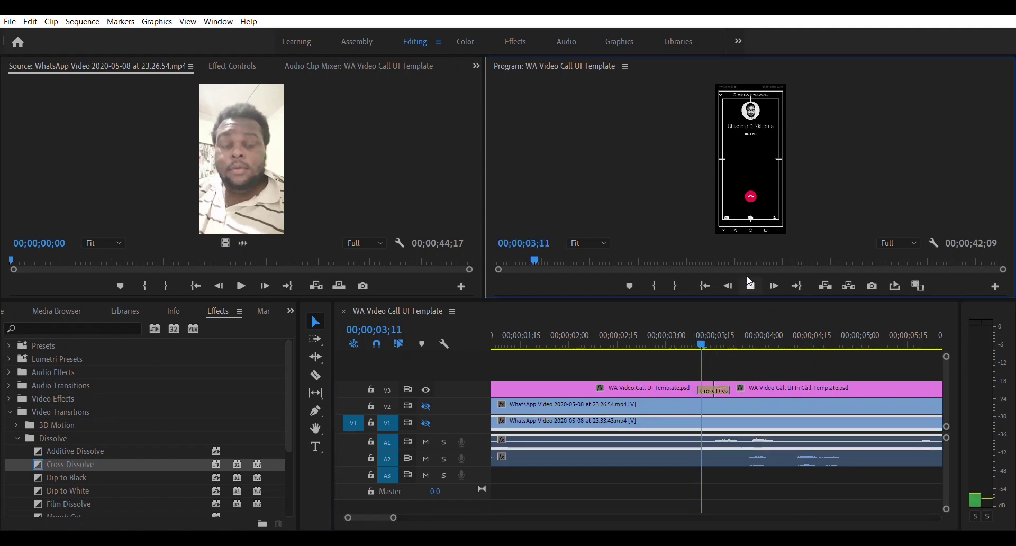
pyautogui.click(679, 336)
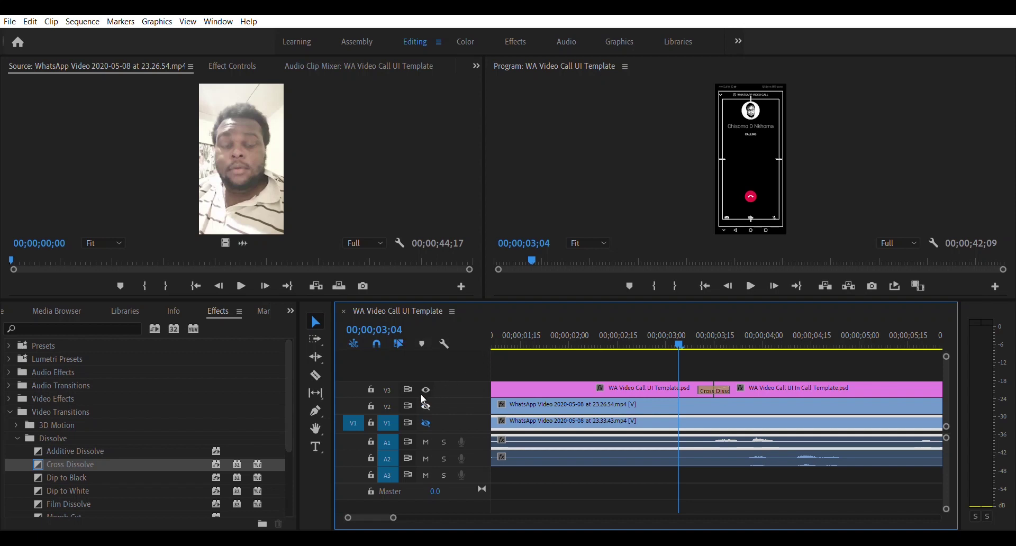
# Step: Show the V1 and V2 webcam tracks and scrub around 00;00;03;03
pyautogui.click(426, 422)
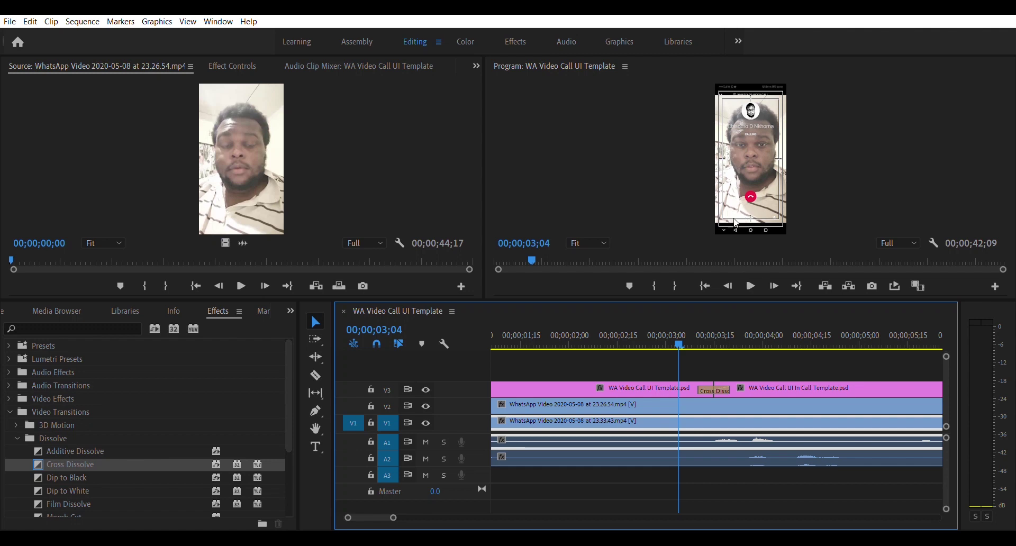
pyautogui.moveTo(696, 340); pyautogui.dragTo(676, 333)
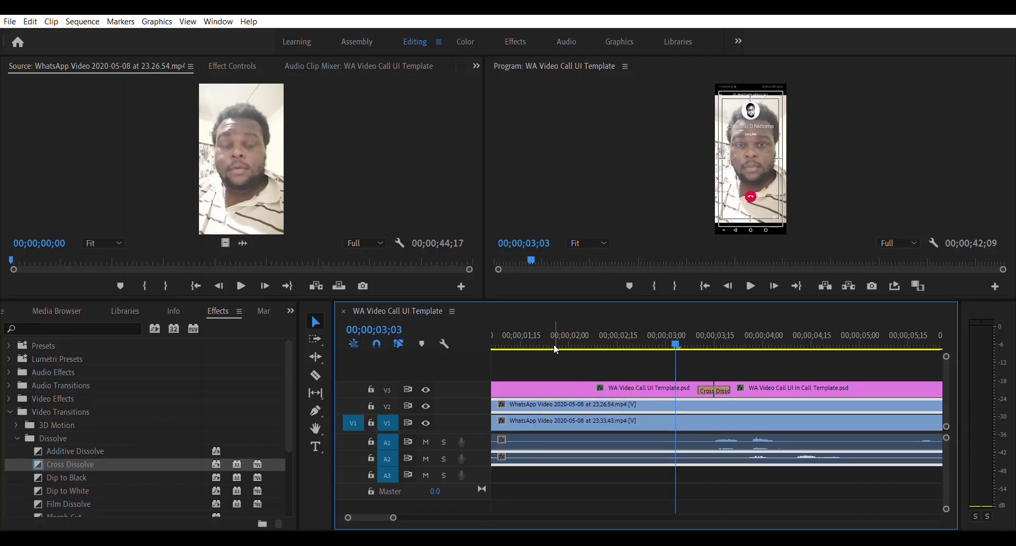
# Step: Set the V2 webcam clip's Scale to 120 in Effect Controls
pyautogui.click(241, 64)
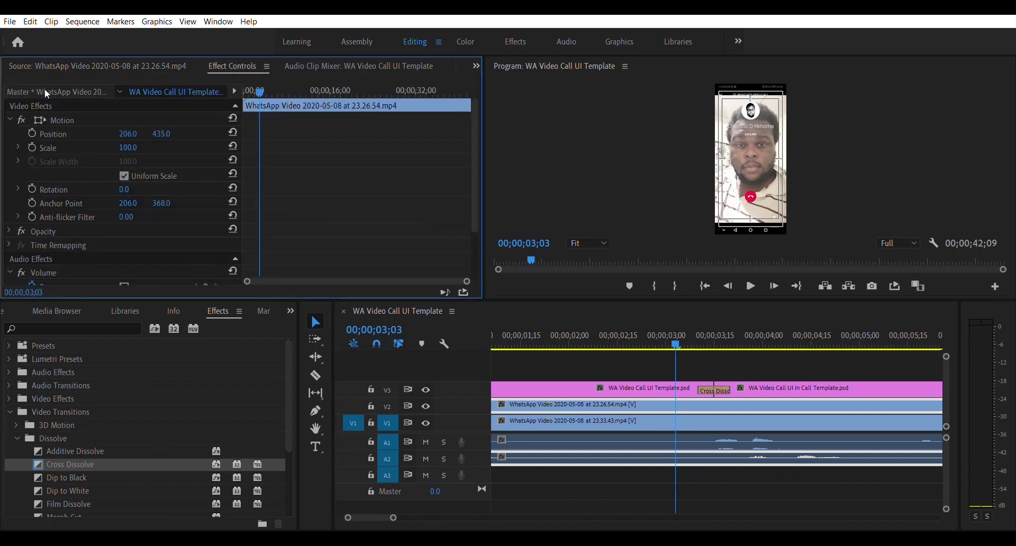
pyautogui.click(15, 108)
pyautogui.click(15, 108)
pyautogui.moveTo(127, 147); pyautogui.dragTo(135, 148)
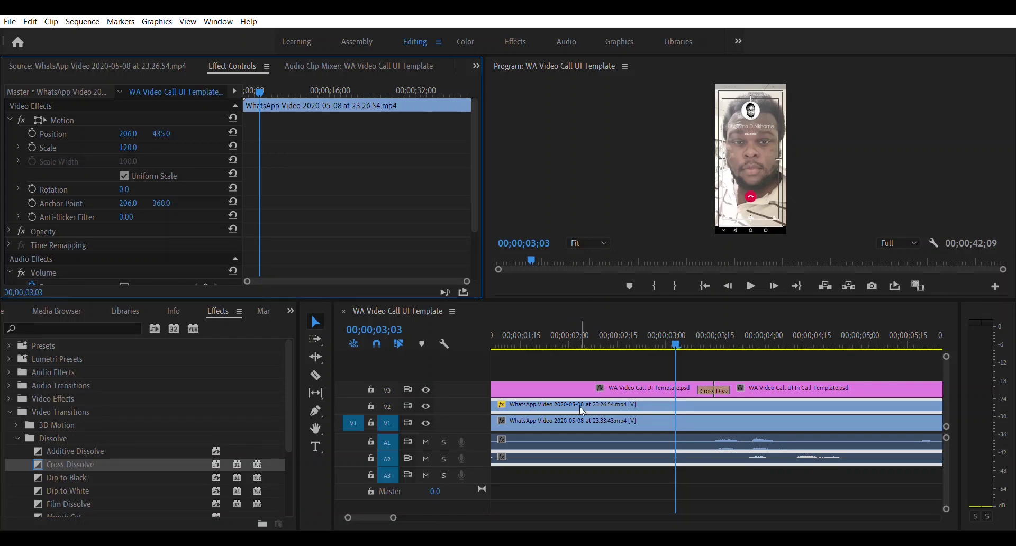
# Step: Scale the V1 webcam clip to 120 with V2 hidden, then show V2 again
pyautogui.click(425, 406)
pyautogui.click(426, 422)
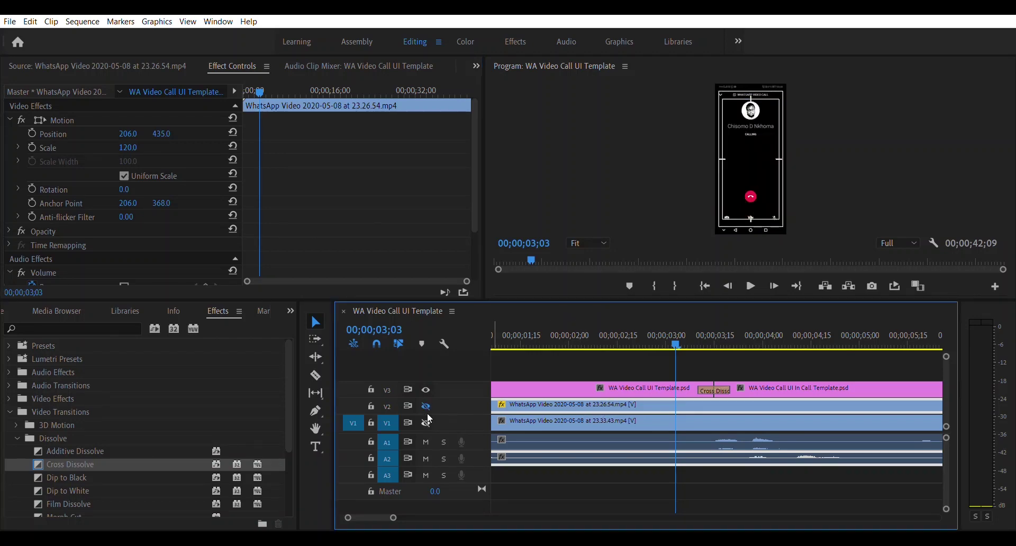
pyautogui.click(425, 422)
pyautogui.click(535, 418)
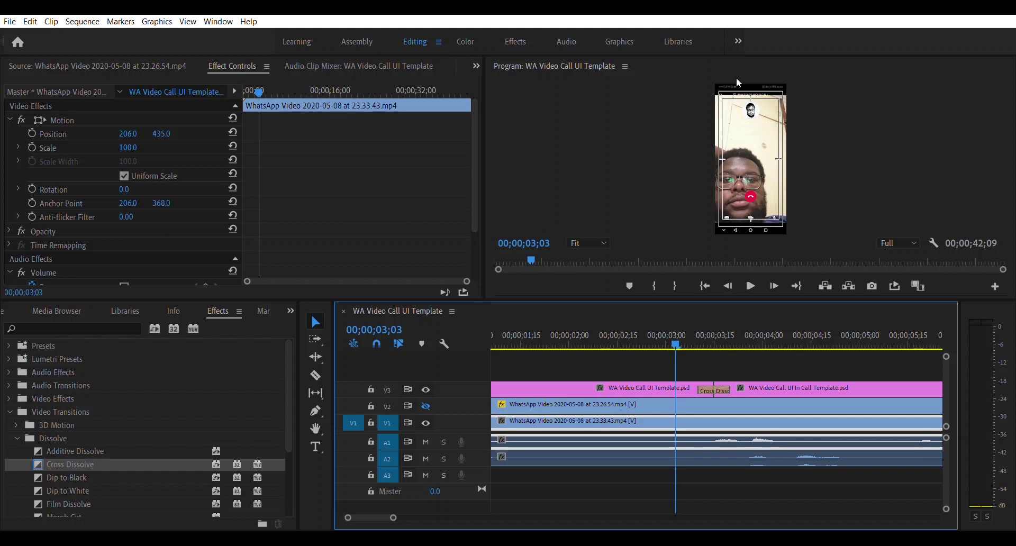
pyautogui.click(129, 147)
pyautogui.write('12')
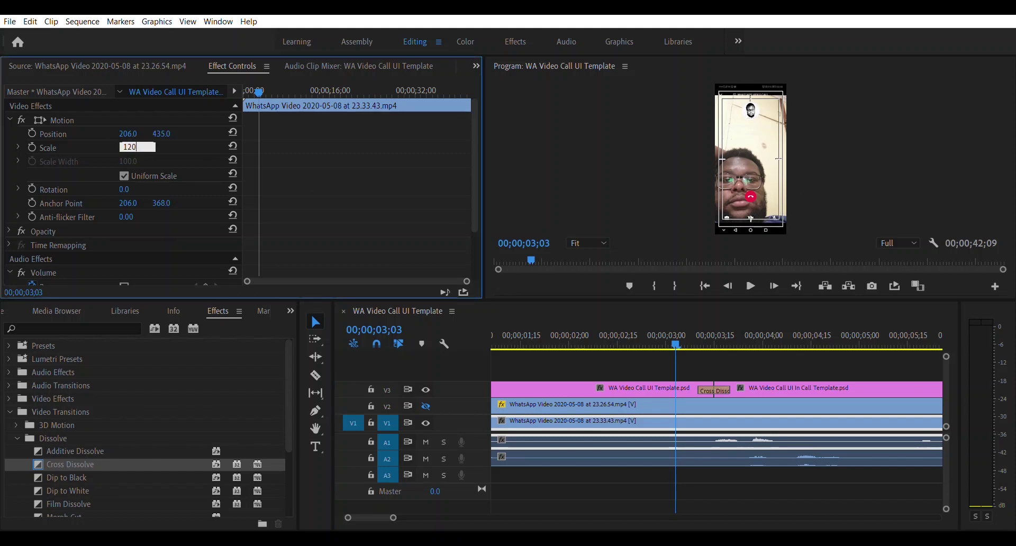
pyautogui.write('0')
pyautogui.press('Return')
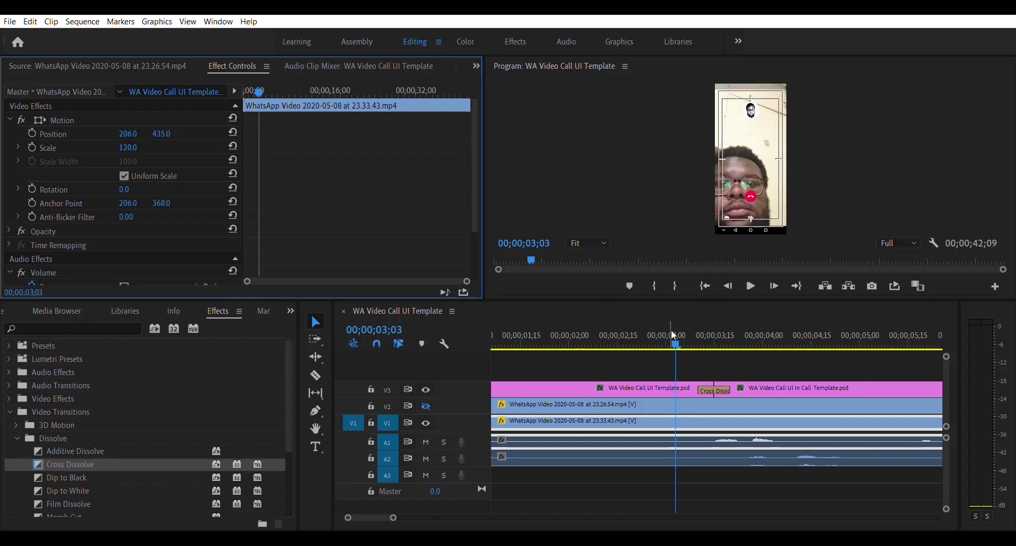
pyautogui.click(427, 406)
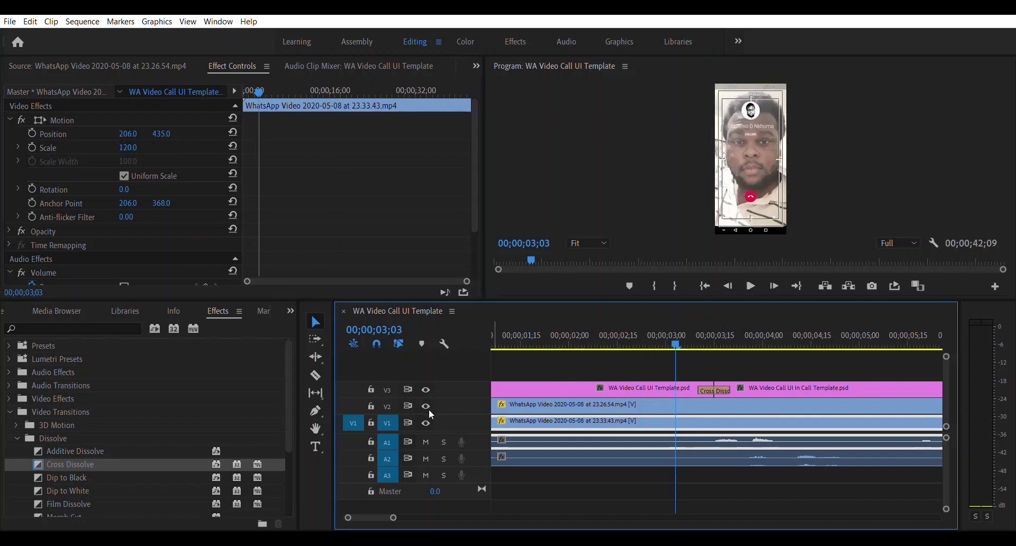
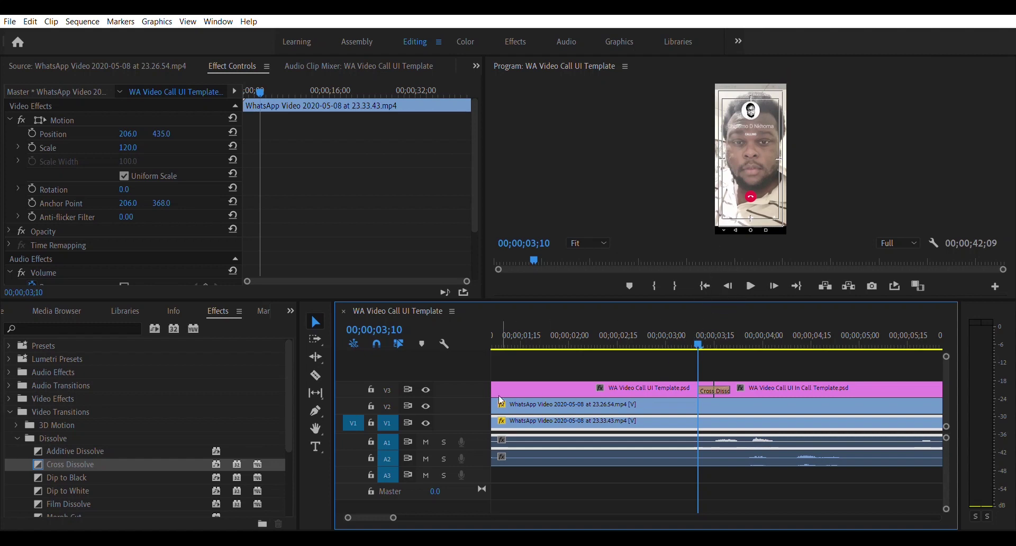
# Step: Toggle the V2 caller track off and on, then select the 23.26.54 caller clip
pyautogui.click(426, 405)
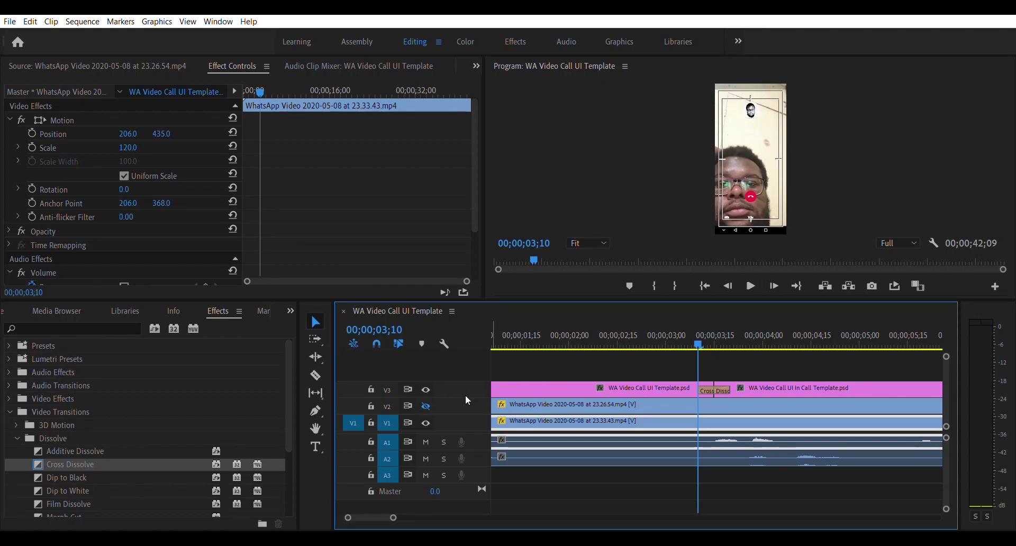
pyautogui.click(426, 406)
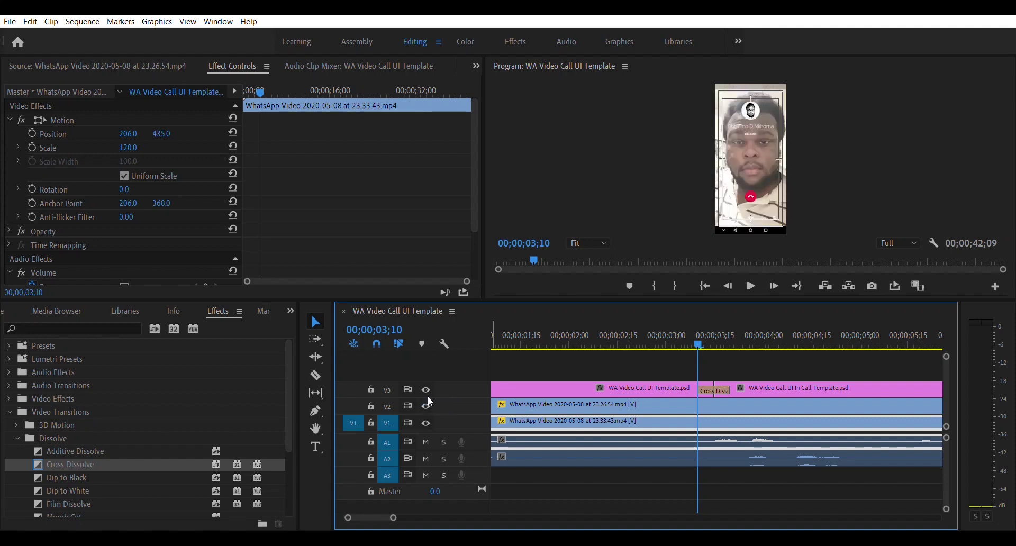
pyautogui.moveTo(694, 334)
pyautogui.mouseDown()
pyautogui.moveTo(657, 336)
pyautogui.moveTo(699, 340)
pyautogui.moveTo(694, 330)
pyautogui.mouseUp()
pyautogui.click(530, 391)
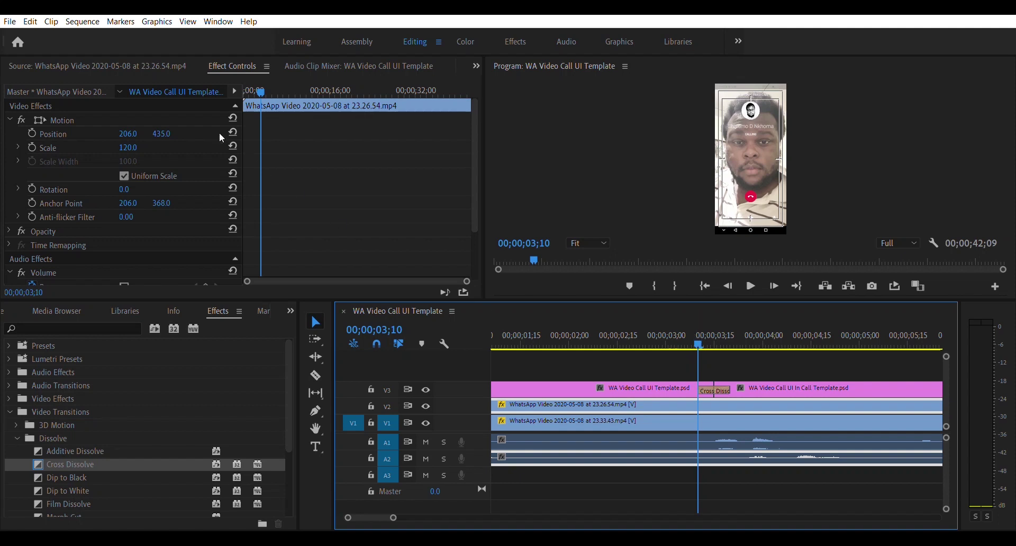
# Step: Keyframe Position and Scale, then at 3;20 shrink the caller clip to scale 27 at 330, 142
pyautogui.click(31, 147)
pyautogui.click(32, 134)
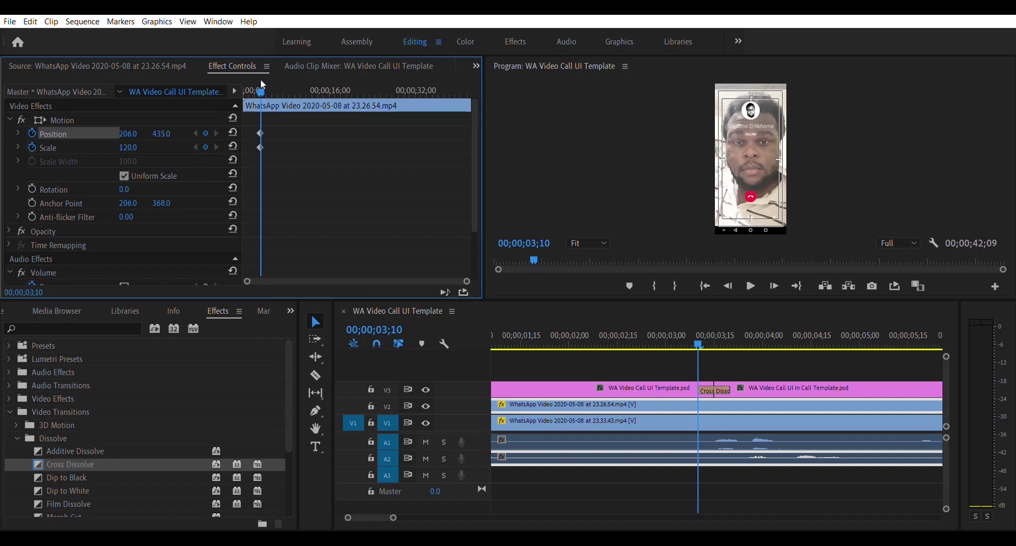
pyautogui.moveTo(702, 332); pyautogui.dragTo(731, 340)
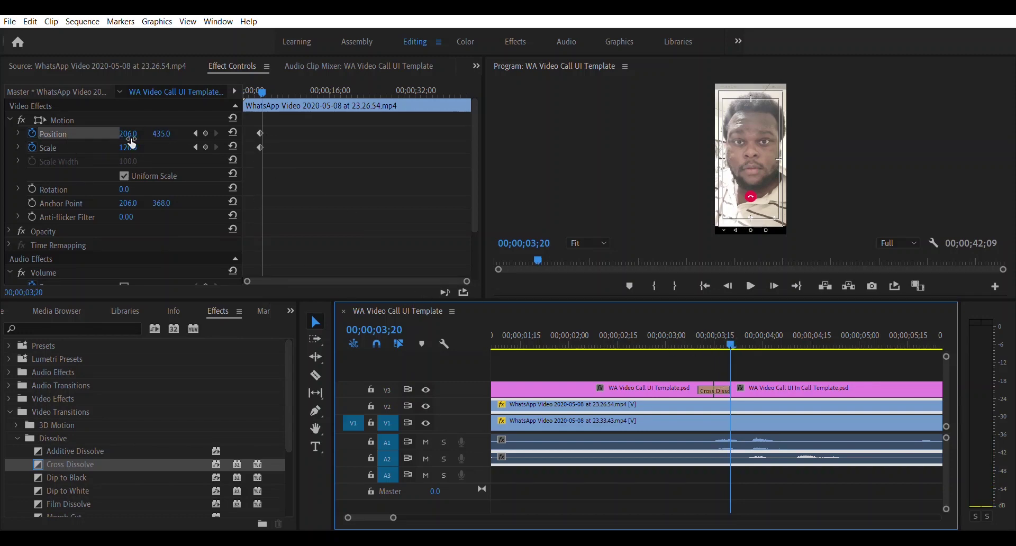
pyautogui.moveTo(131, 143); pyautogui.dragTo(5, 120)
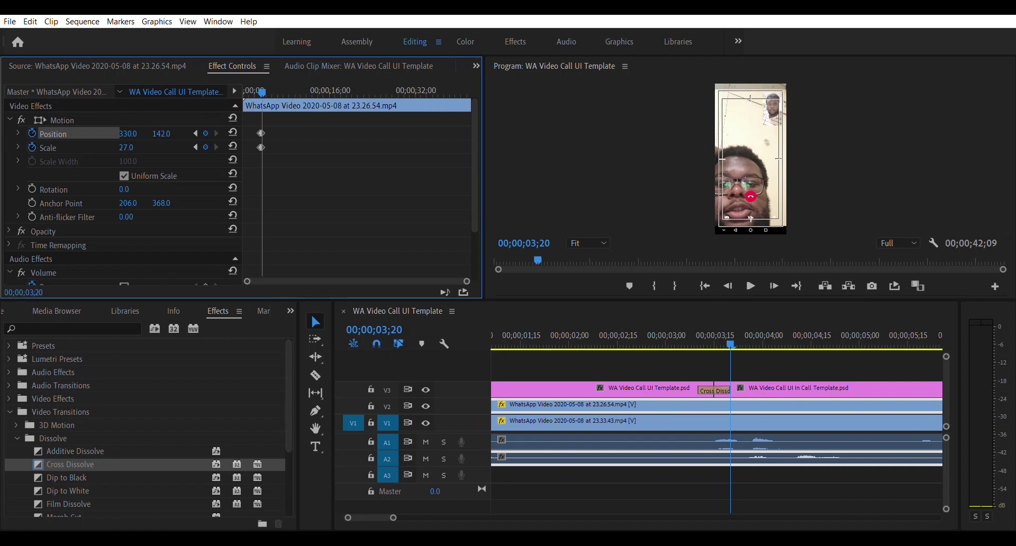
# Step: Change the end keyframe's Position X to 333
pyautogui.click(137, 132)
pyautogui.press('Return')
pyautogui.press('Up')
pyautogui.press('Up')
# Step: Apply Easy Ease (F9) to all four Position and Scale keyframes
pyautogui.moveTo(467, 281); pyautogui.dragTo(382, 268)
pyautogui.click(383, 113)
pyautogui.moveTo(392, 121); pyautogui.dragTo(267, 178)
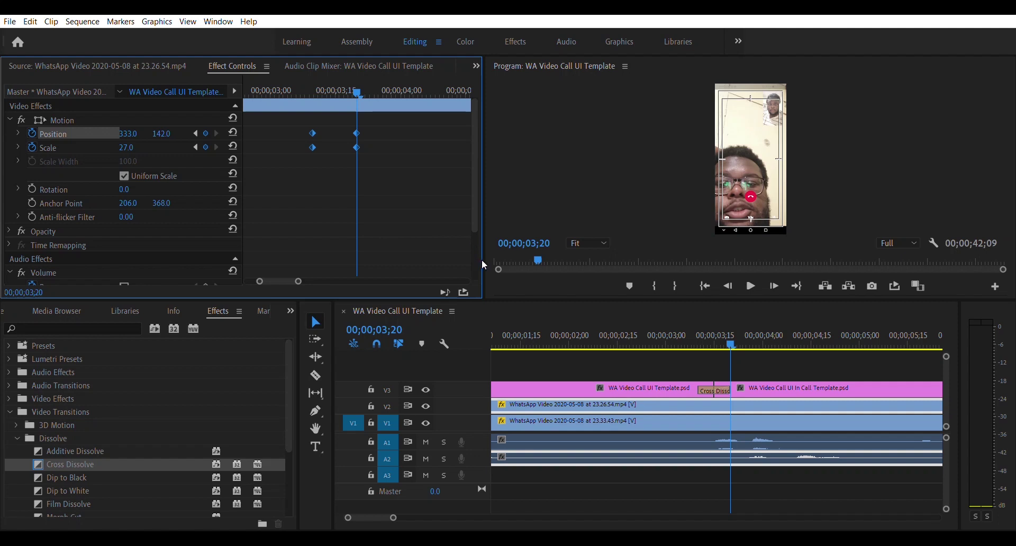
pyautogui.press('F9')
pyautogui.moveTo(314, 91); pyautogui.dragTo(396, 94)
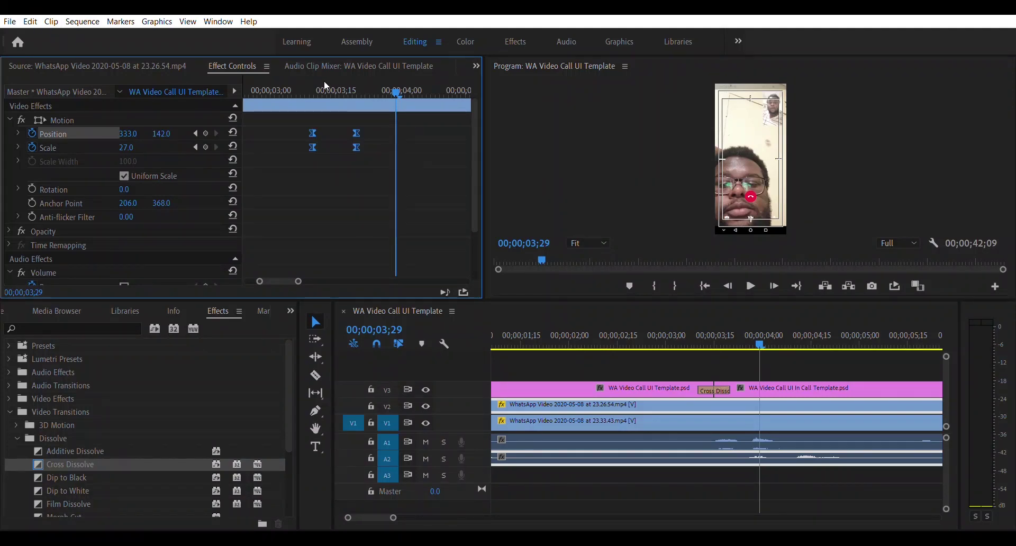
# Step: Play back the shrink animation, then extend the Cross Dissolve between the call templates
pyautogui.click(304, 81)
pyautogui.press('space')
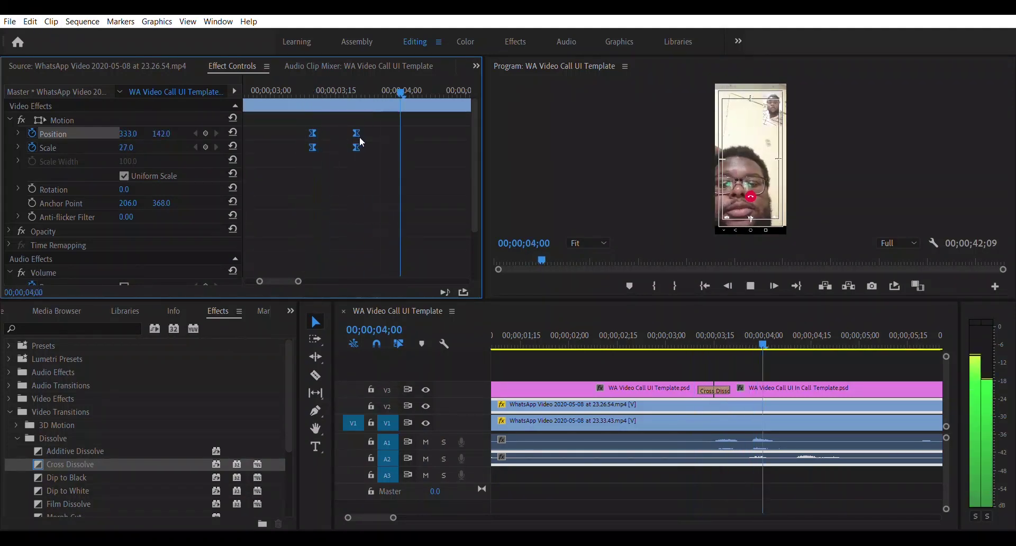
pyautogui.press('space')
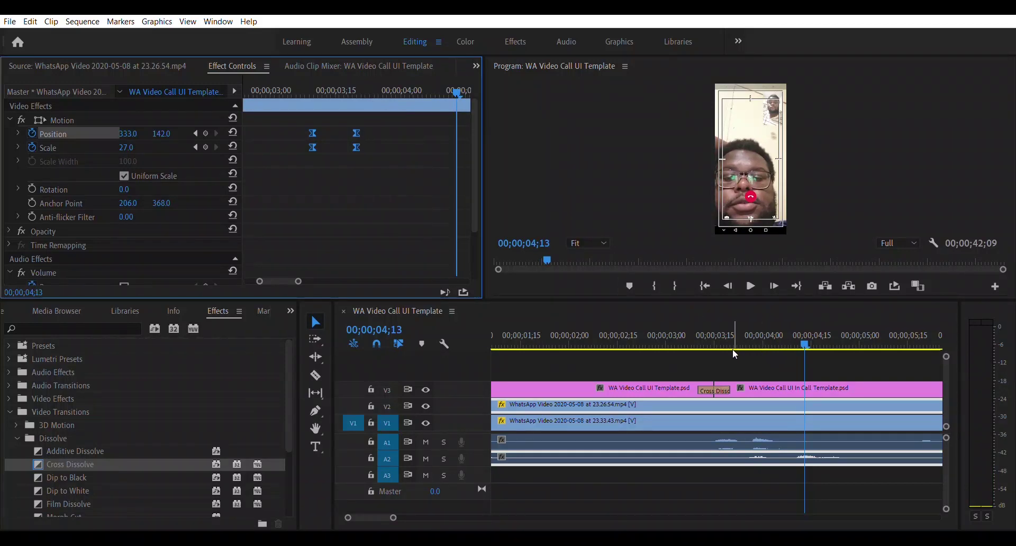
pyautogui.click(685, 331)
pyautogui.press('space')
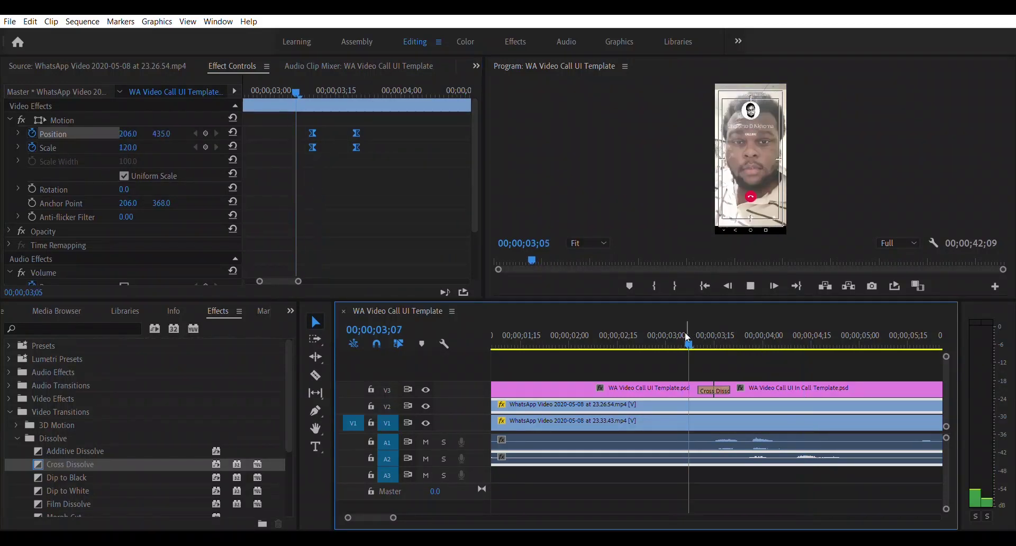
pyautogui.press('space')
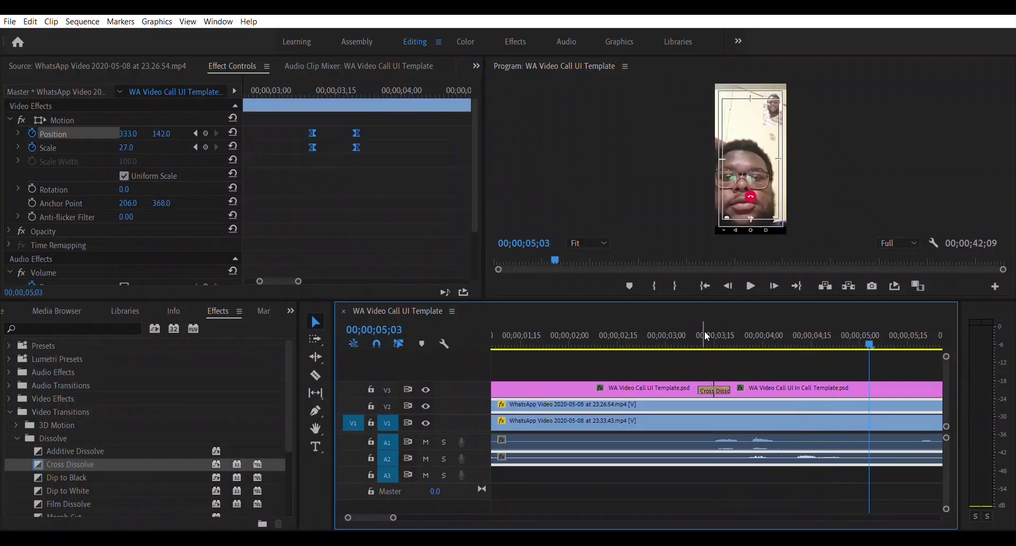
pyautogui.click(702, 333)
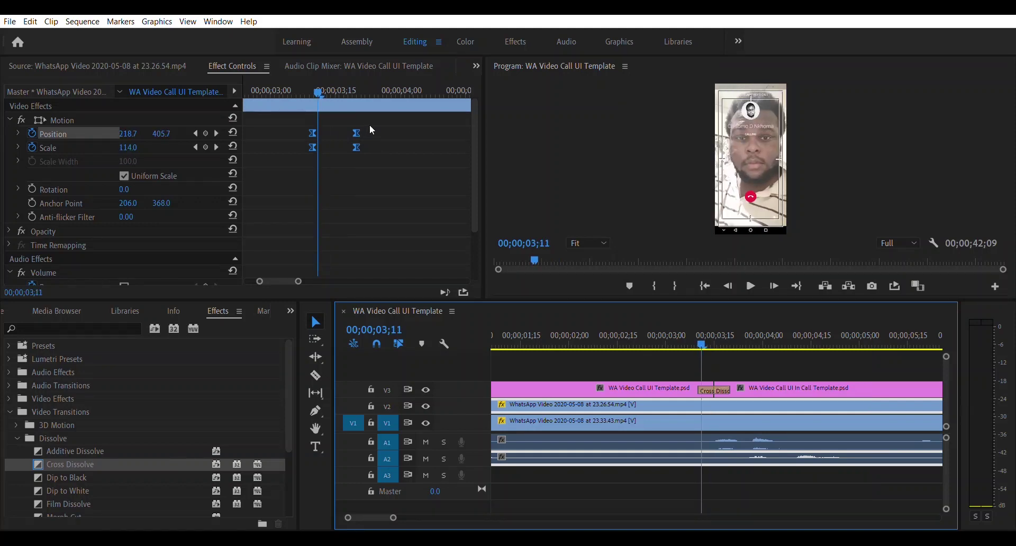
pyautogui.moveTo(731, 390); pyautogui.dragTo(739, 390)
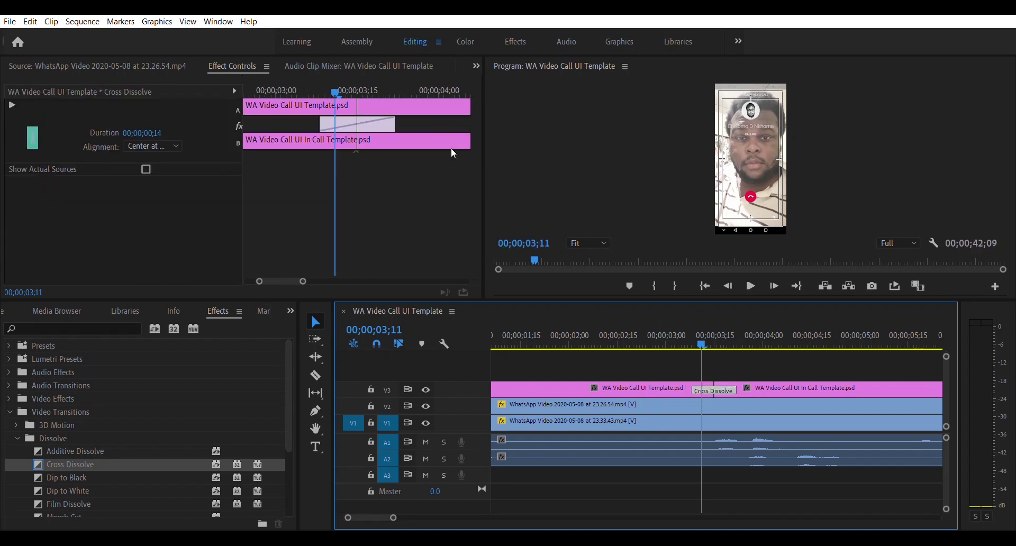
# Step: Move the caller clip's end Position and Scale keyframes later to 3;22
pyautogui.click(702, 401)
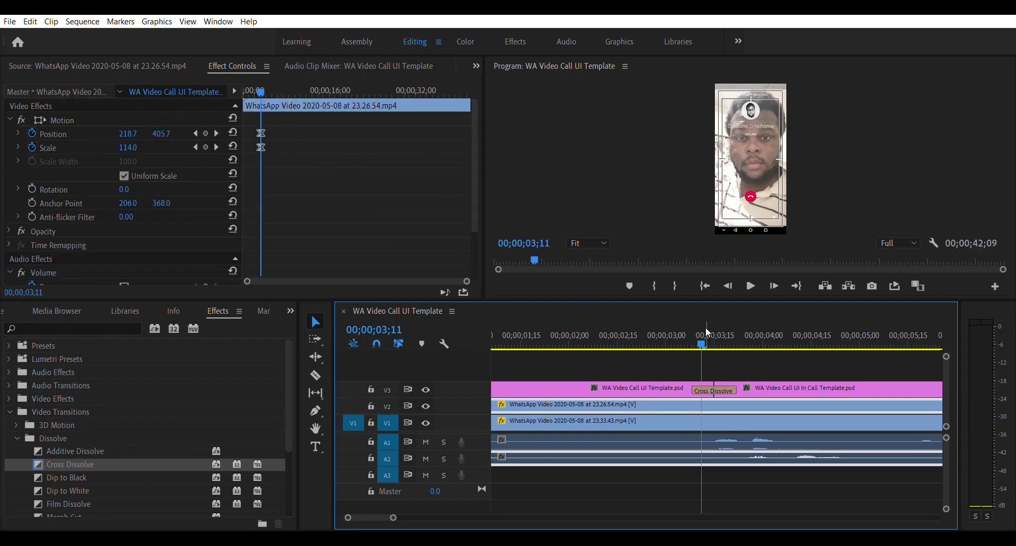
pyautogui.click(691, 340)
pyautogui.moveTo(466, 280); pyautogui.dragTo(382, 269)
pyautogui.moveTo(379, 162); pyautogui.dragTo(360, 137)
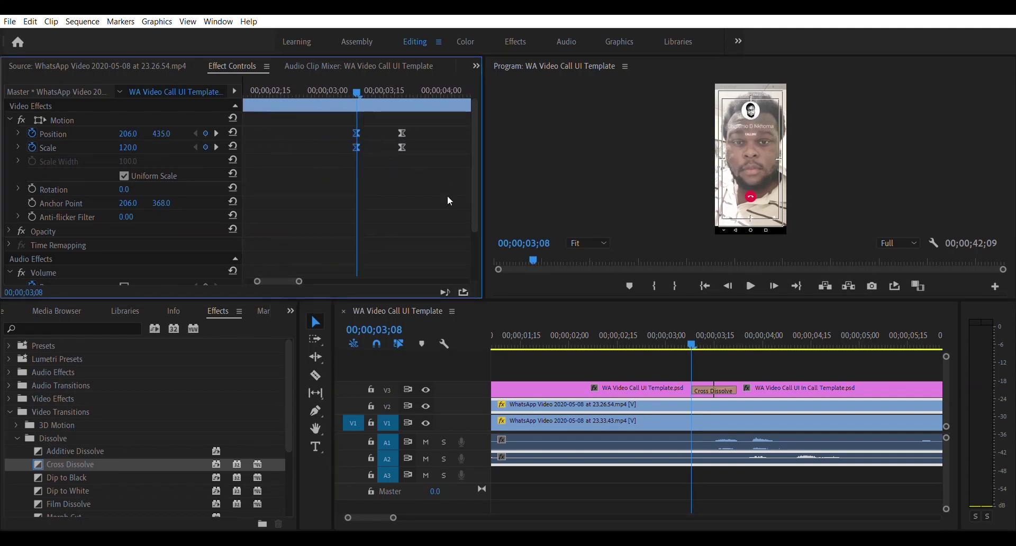
pyautogui.moveTo(719, 324); pyautogui.dragTo(736, 329)
pyautogui.moveTo(414, 125)
pyautogui.mouseDown()
pyautogui.moveTo(397, 155)
pyautogui.moveTo(411, 139)
pyautogui.mouseUp()
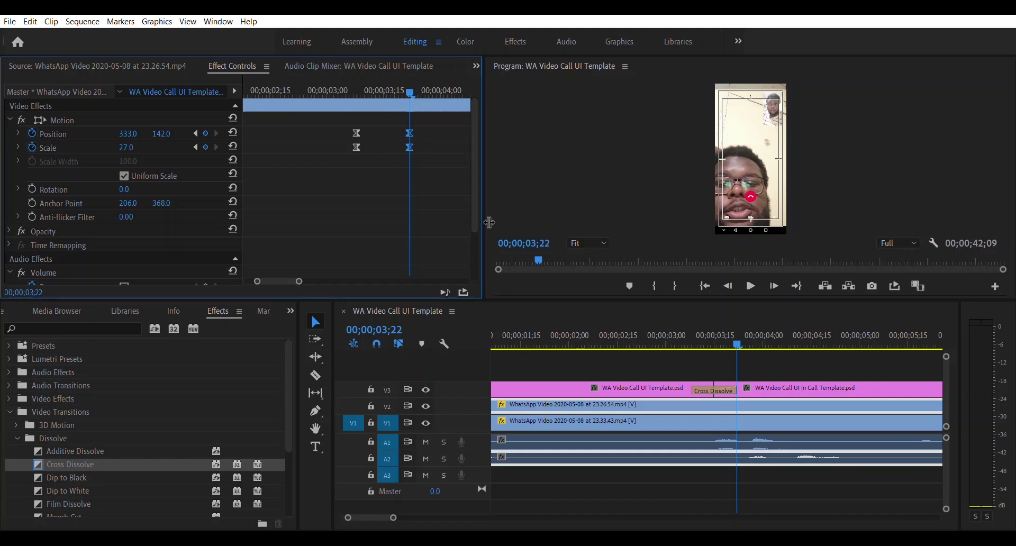
pyautogui.click(569, 357)
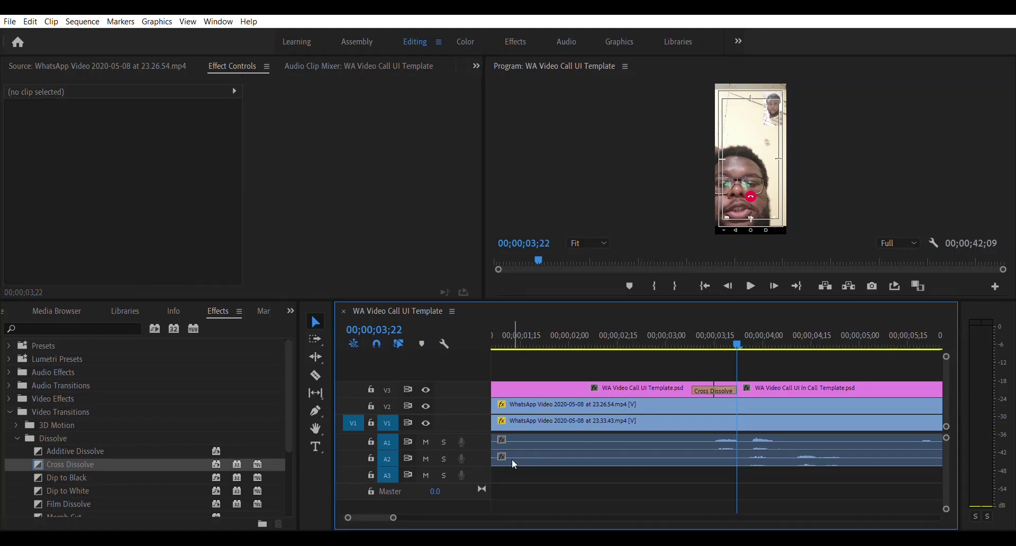
# Step: Scrub and play the scale 120 to 27 corner-inset animation, then zoom out to show all clips
pyautogui.moveTo(400, 512); pyautogui.dragTo(492, 517)
pyautogui.moveTo(532, 330); pyautogui.dragTo(533, 343)
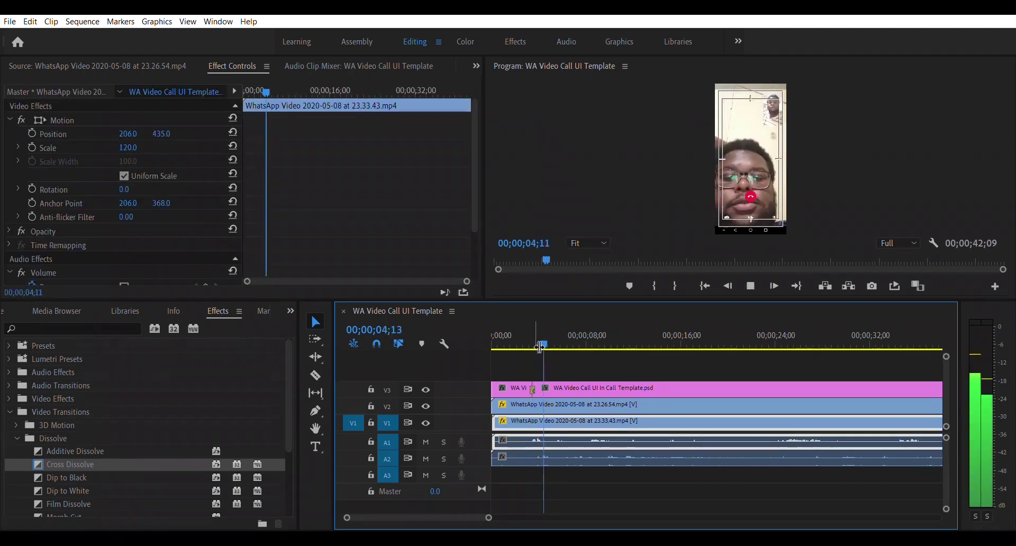
pyautogui.click(528, 334)
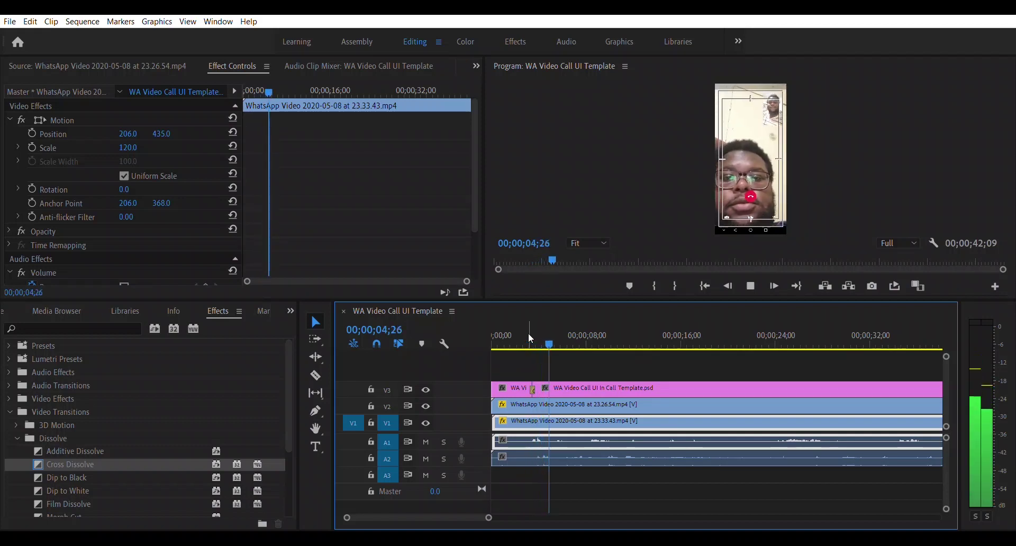
pyautogui.press('space')
pyautogui.click(528, 334)
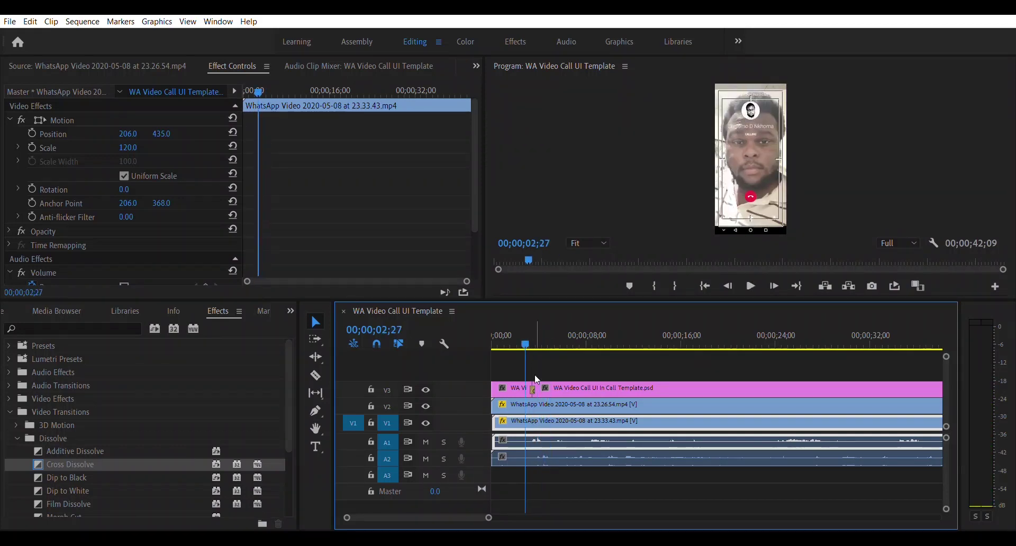
pyautogui.moveTo(292, 127); pyautogui.dragTo(257, 168)
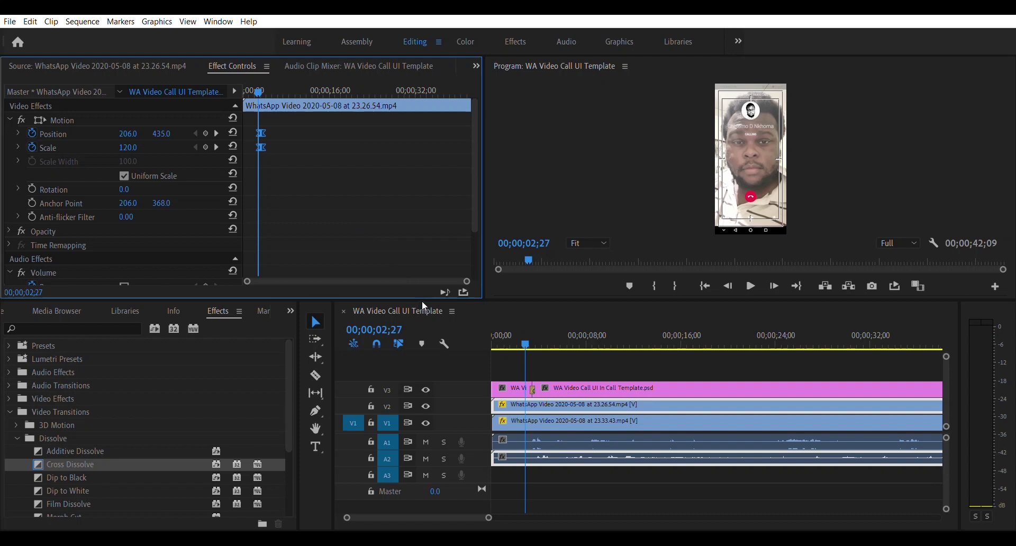
pyautogui.moveTo(259, 83); pyautogui.dragTo(251, 83)
pyautogui.press('space')
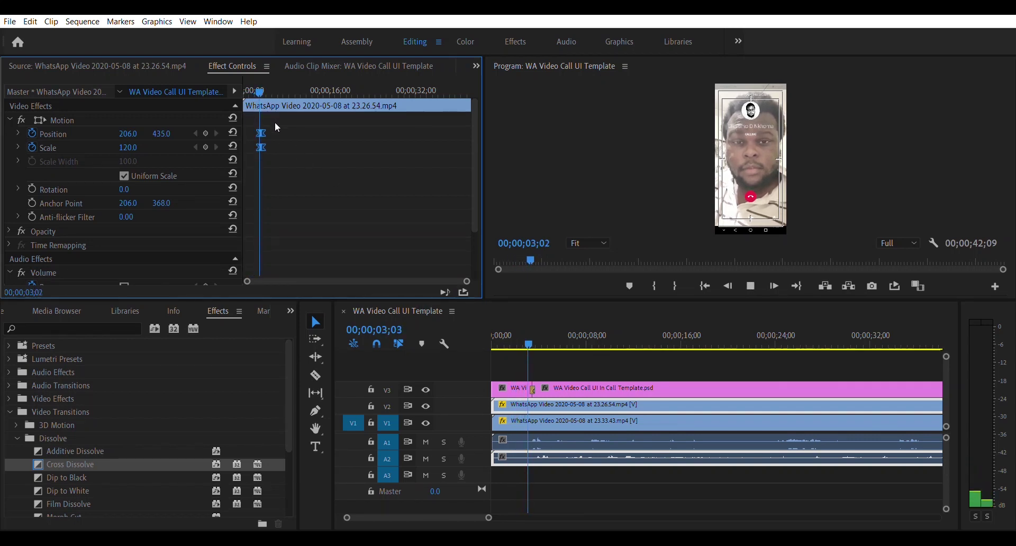
pyautogui.press('space')
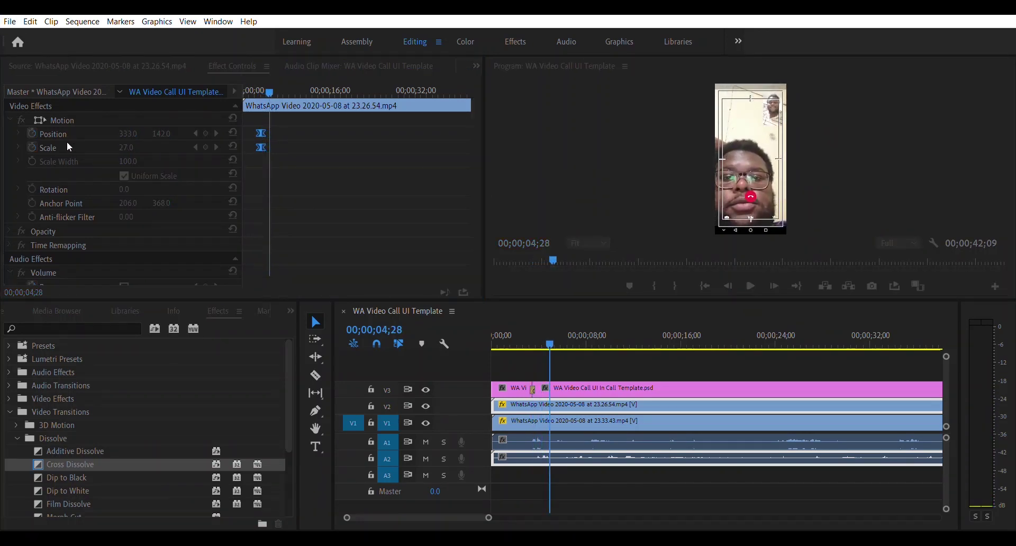
pyautogui.moveTo(492, 516); pyautogui.dragTo(568, 509)
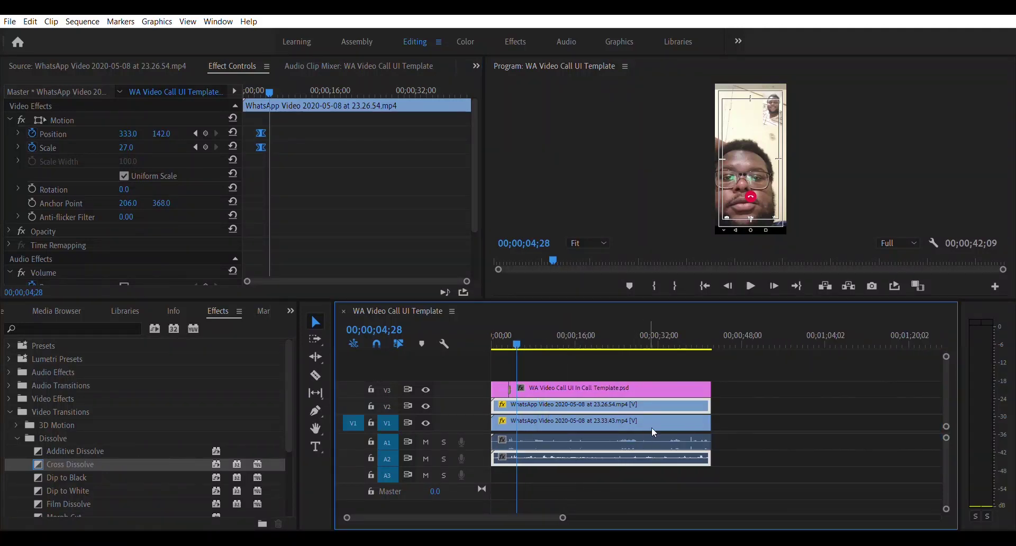
pyautogui.moveTo(700, 332); pyautogui.dragTo(497, 345)
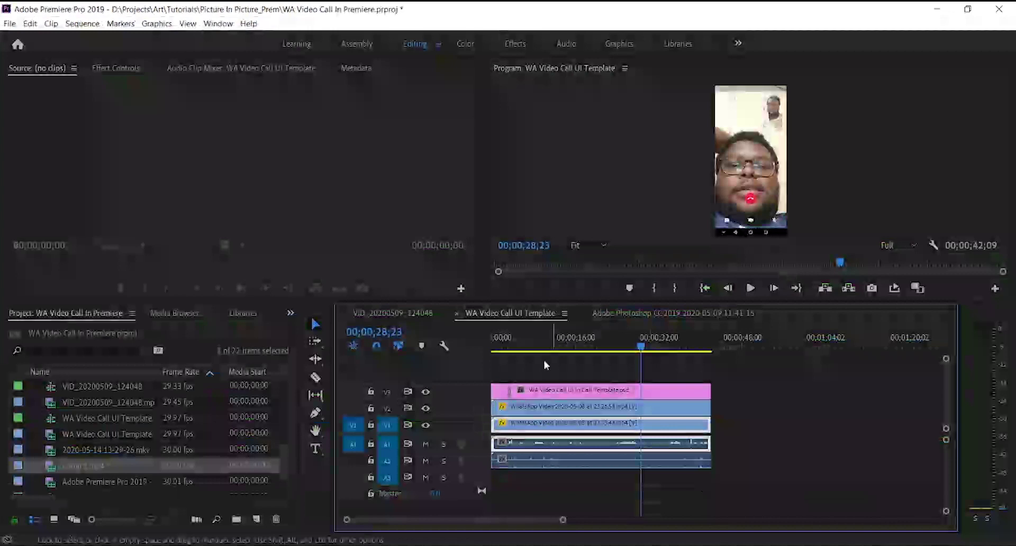
# Step: Open File > Export > Media for the WA Video Call UI Template sequence
pyautogui.click(9, 23)
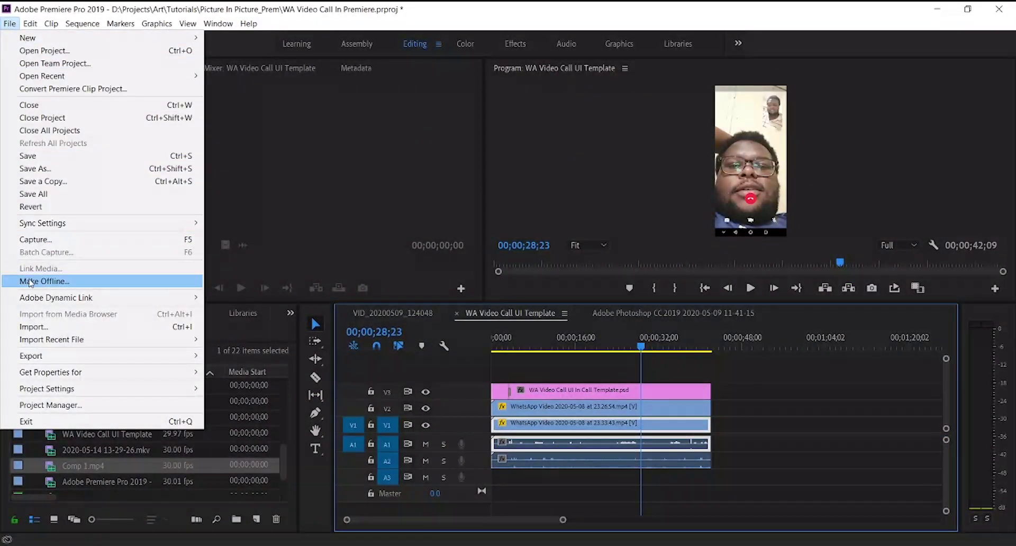
pyautogui.moveTo(69, 356)
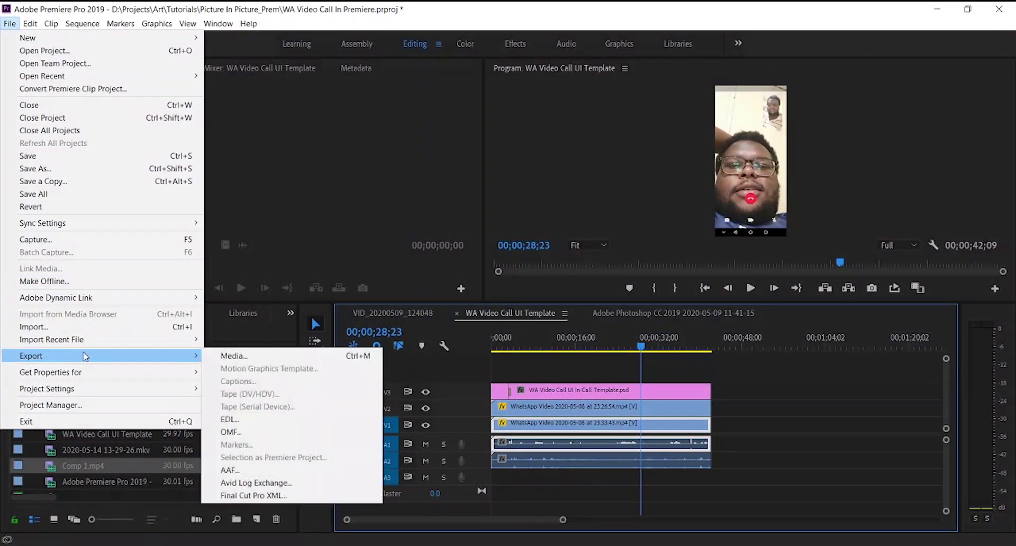
pyautogui.click(222, 356)
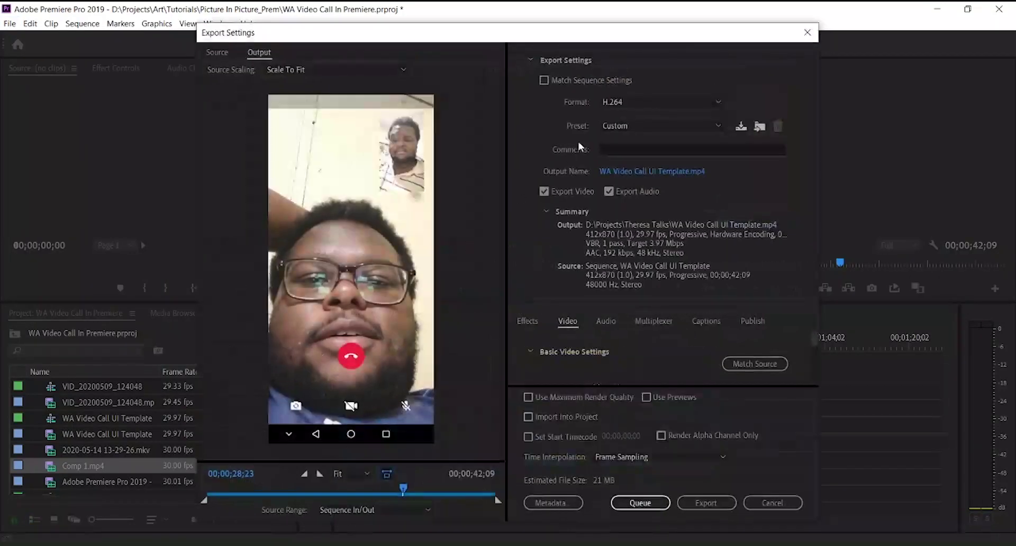
pyautogui.click(625, 102)
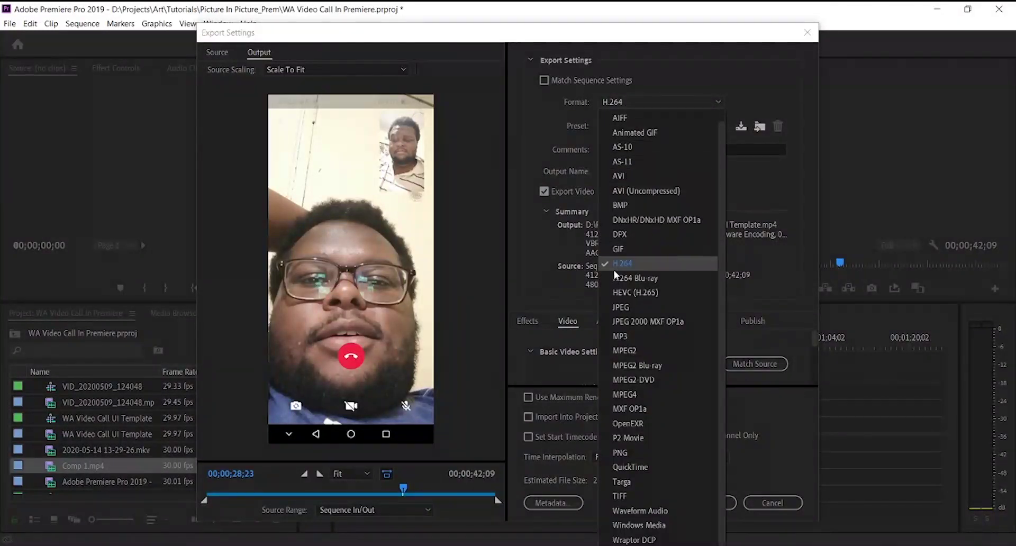
pyautogui.click(762, 180)
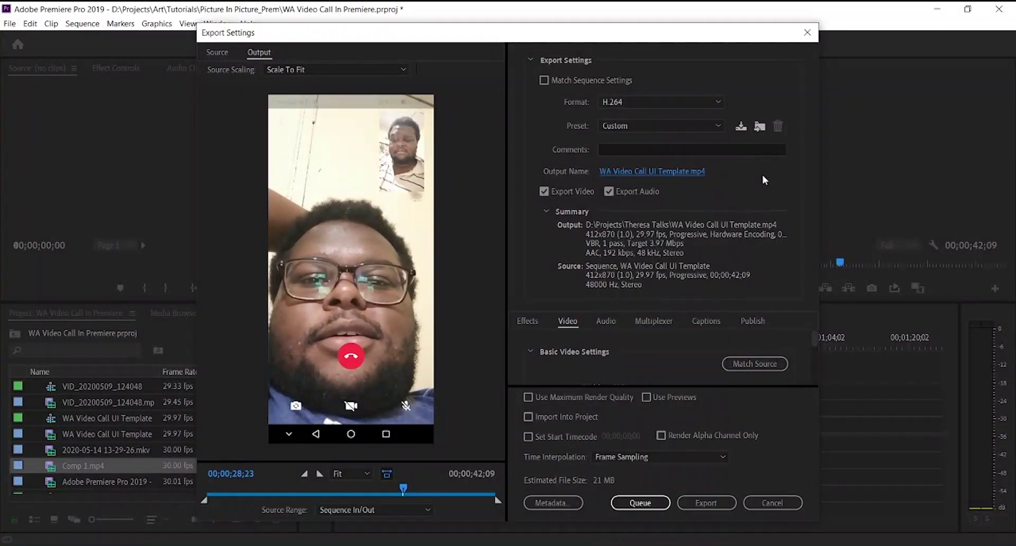
pyautogui.click(652, 171)
pyautogui.press('Return')
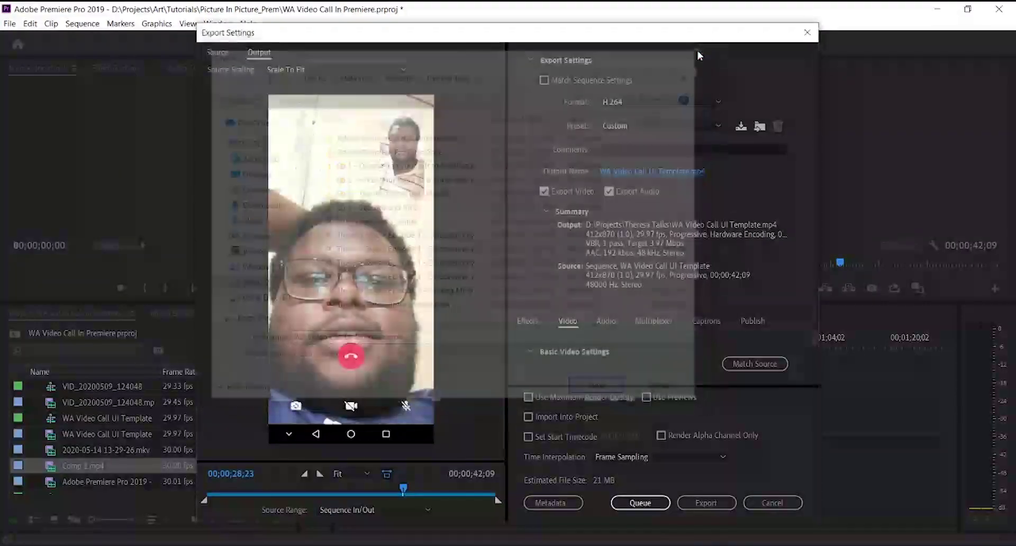
pyautogui.click(642, 122)
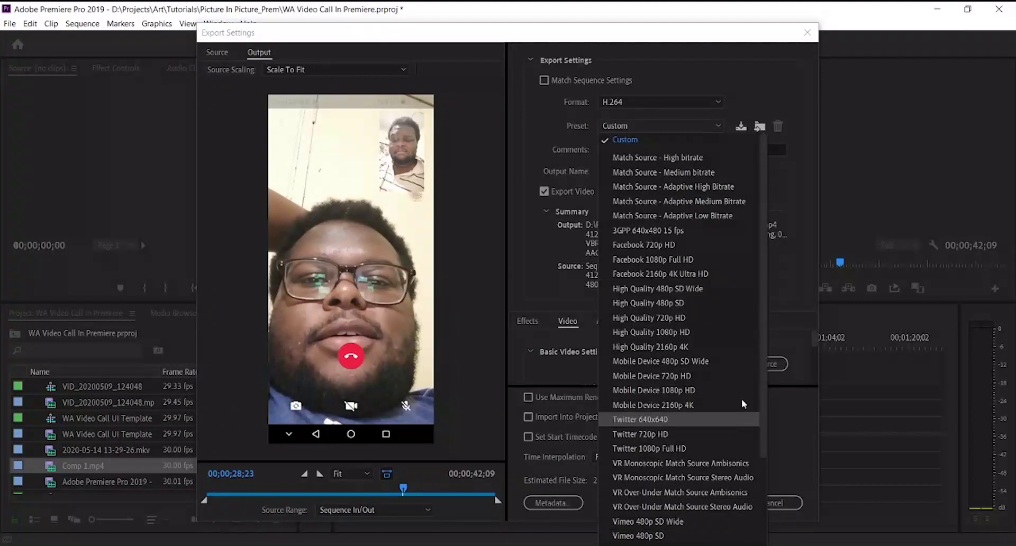
pyautogui.scroll(-3, 756, 367)
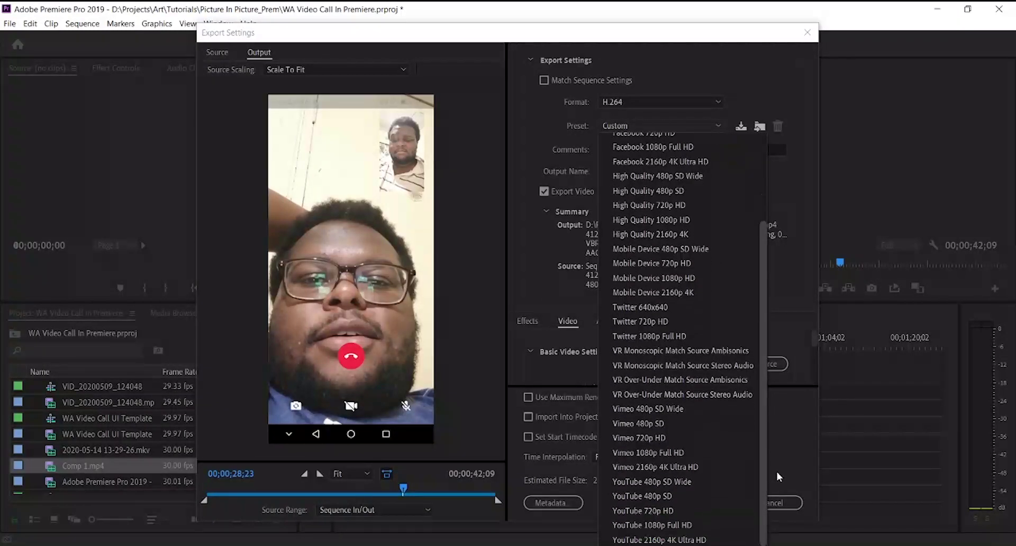
pyautogui.scroll(5, 776, 424)
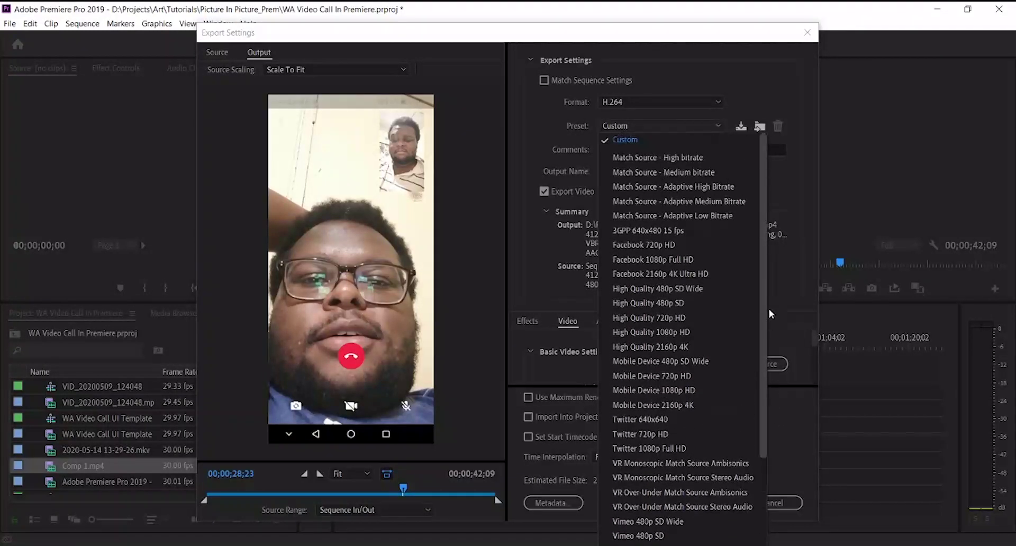
pyautogui.click(548, 158)
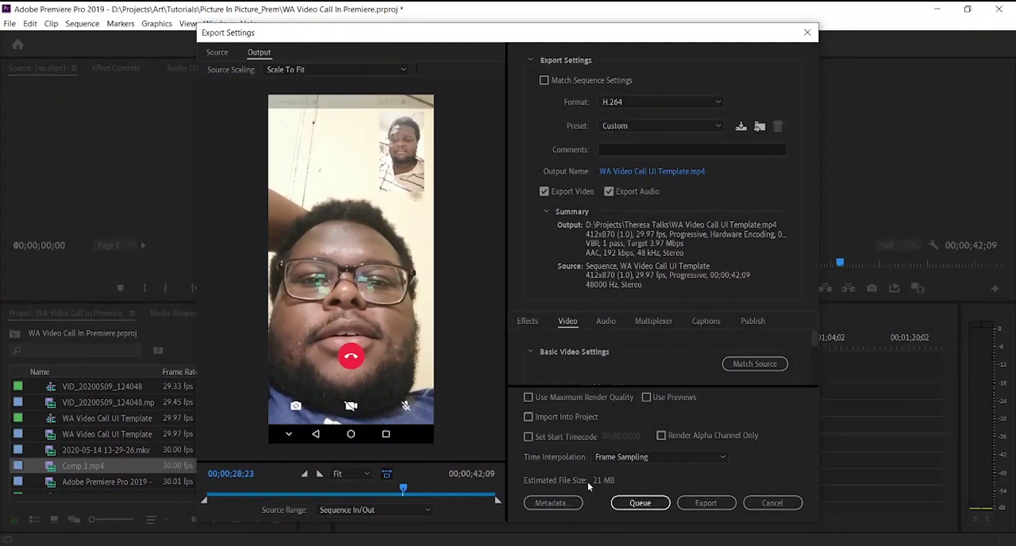
# Step: Try Match Source - High bitrate and YouTube 480p SD, then match source at 412x870, 8 Mbps
pyautogui.click(647, 125)
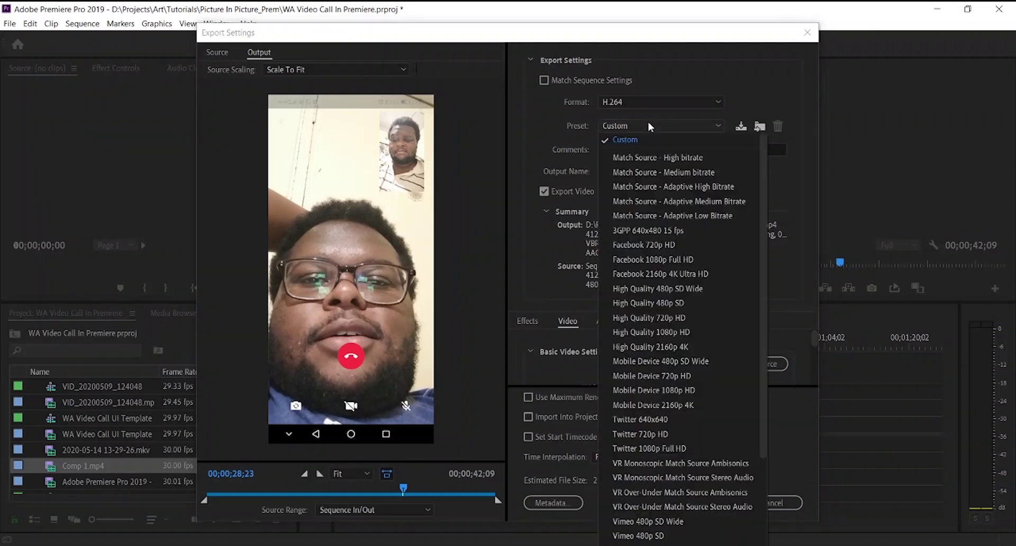
pyautogui.click(687, 159)
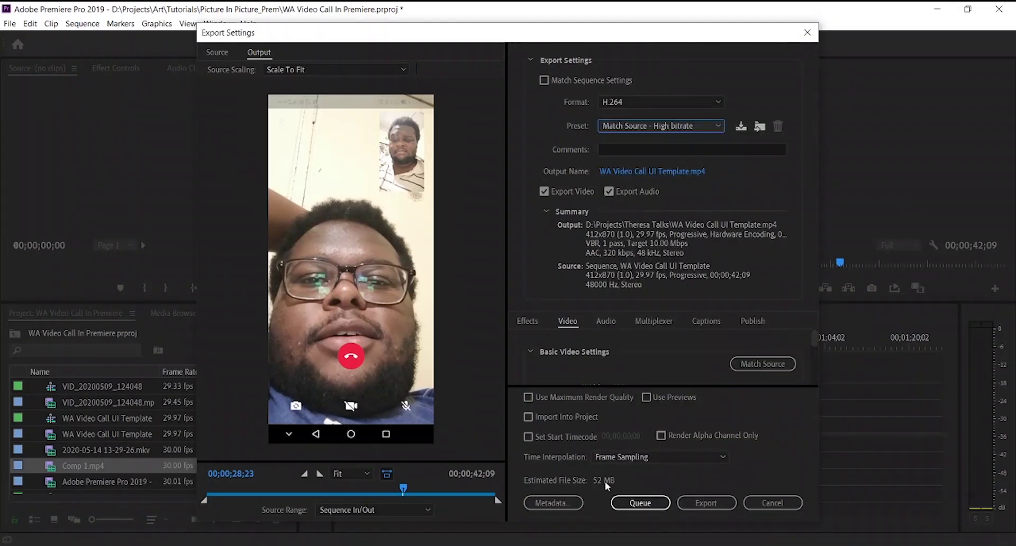
pyautogui.click(686, 125)
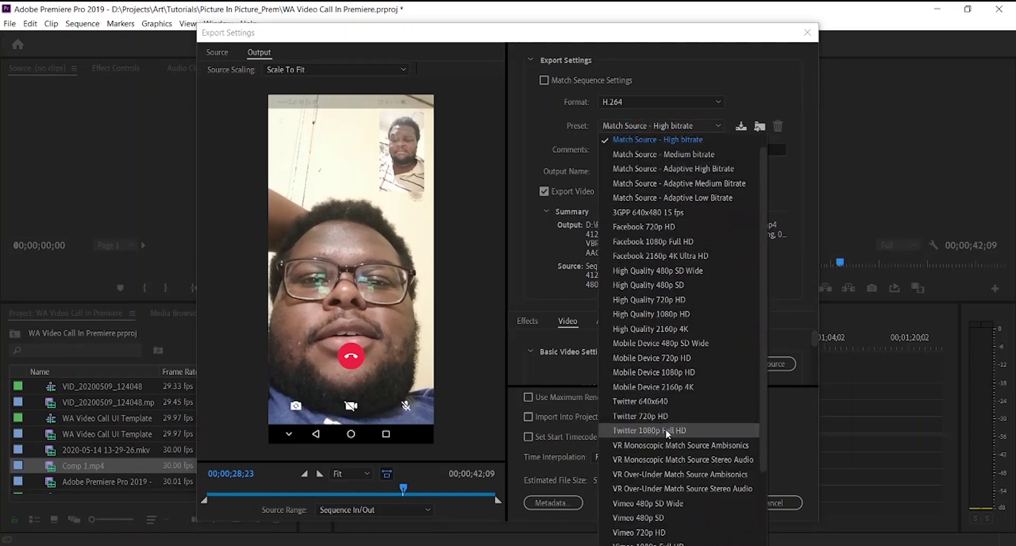
pyautogui.scroll(-2, 666, 429)
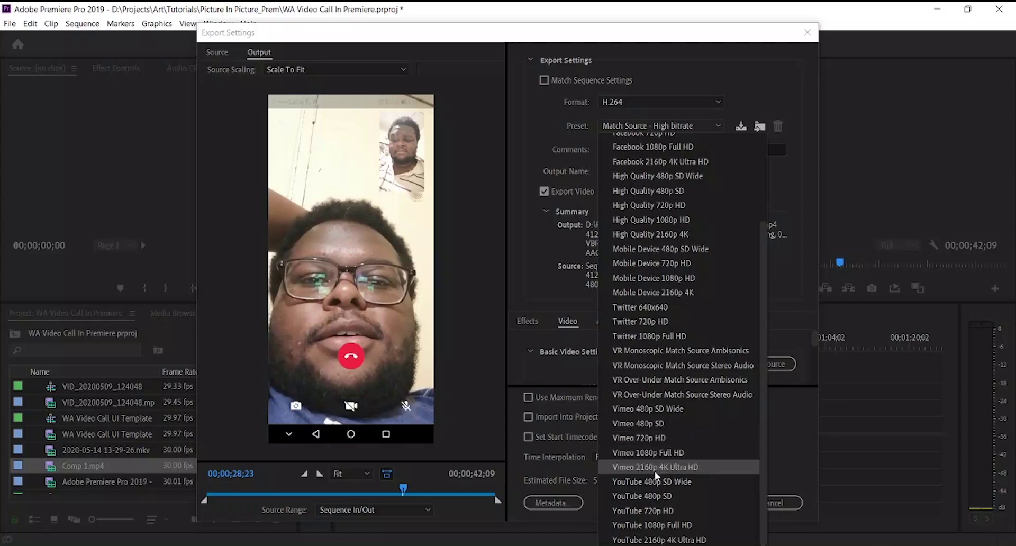
pyautogui.click(664, 496)
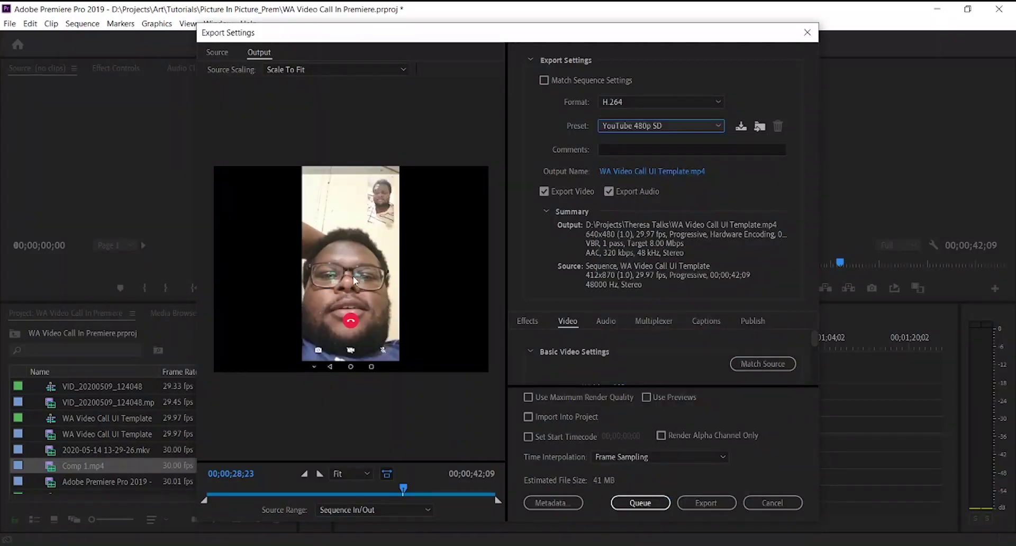
pyautogui.click(751, 366)
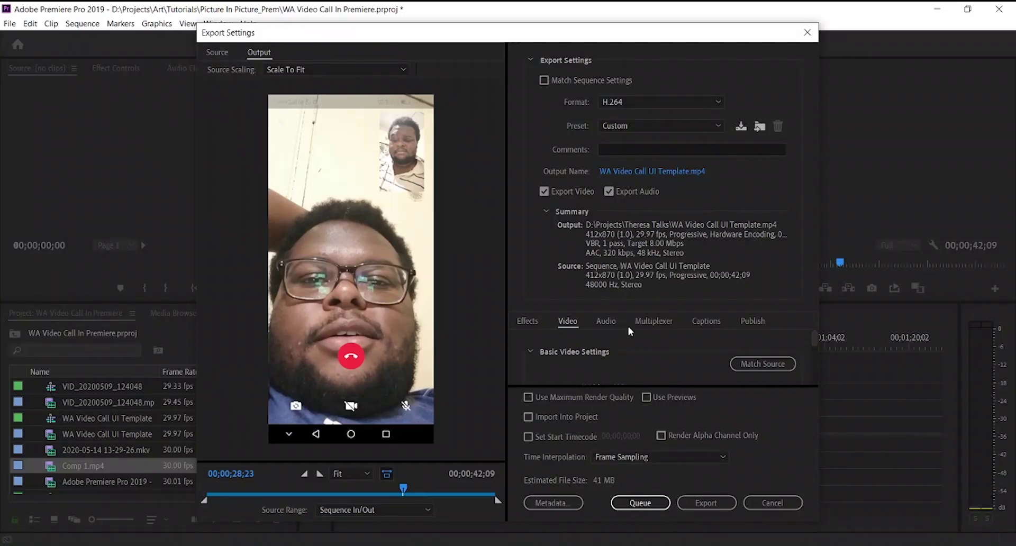
# Step: Choose the Match Source - Medium bitrate preset and check its 3 Mbps VBR 1 pass Bitrate Settings
pyautogui.click(633, 128)
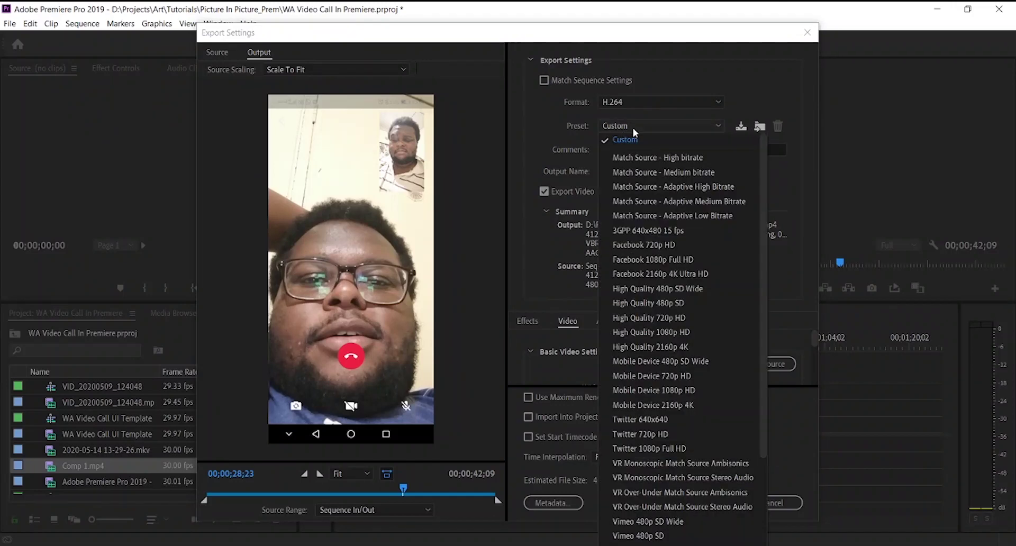
pyautogui.click(656, 172)
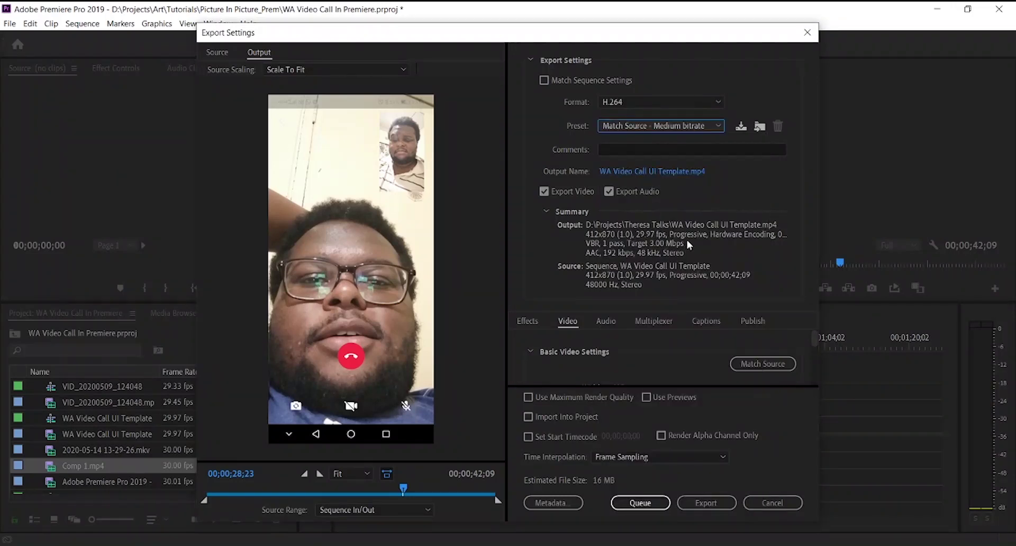
pyautogui.moveTo(815, 342); pyautogui.dragTo(823, 370)
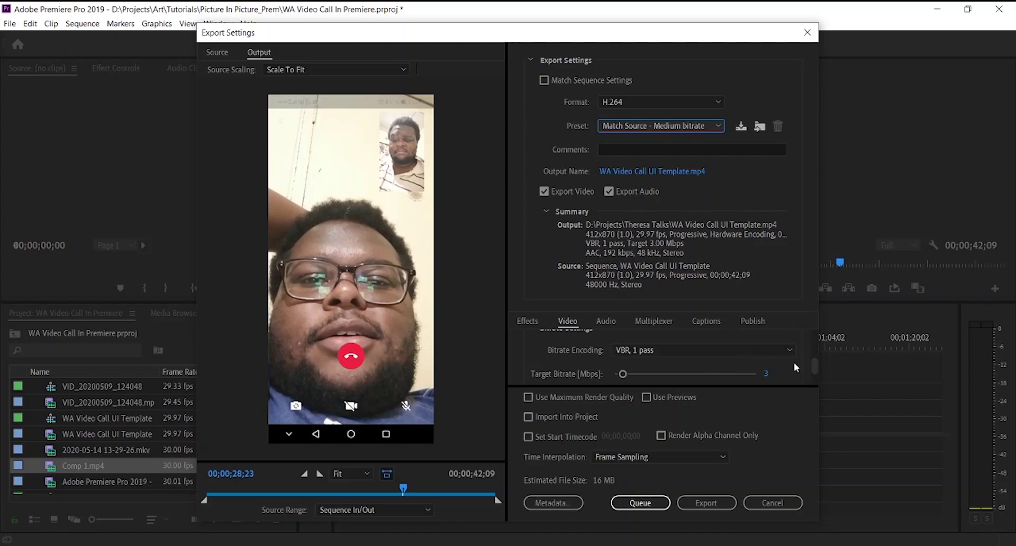
pyautogui.scroll(1, 813, 373)
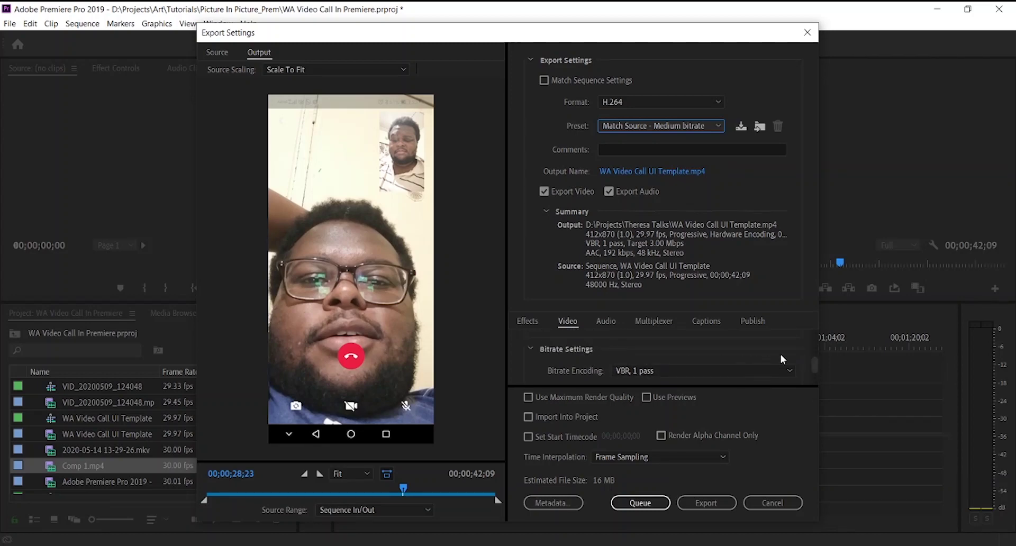
pyautogui.scroll(-2, 814, 369)
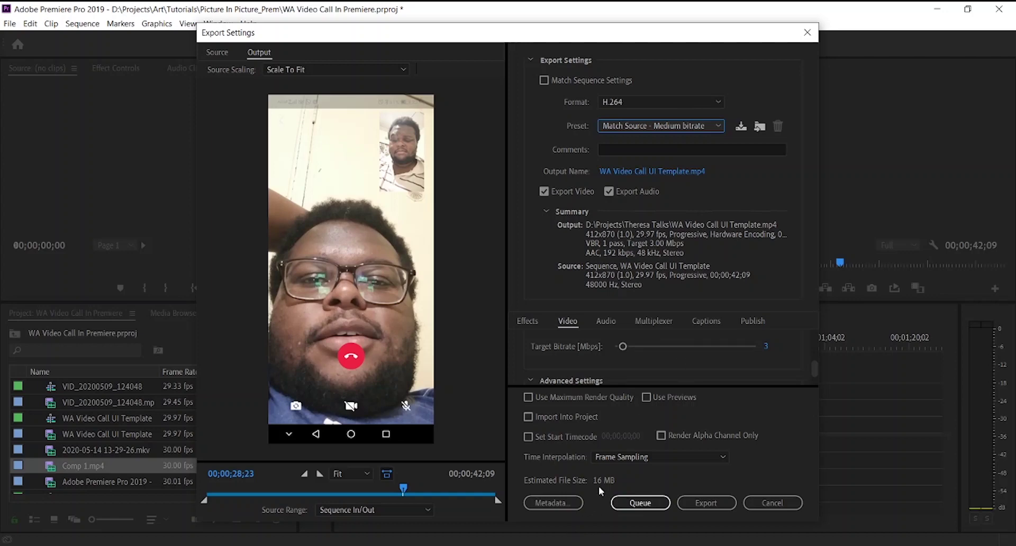
# Step: Set Target Bitrate to 1 Mbps, then slide it up to 42.04 and back to 2.78 Mbps
pyautogui.click(765, 347)
pyautogui.click(766, 347)
pyautogui.write('1')
pyautogui.click(766, 358)
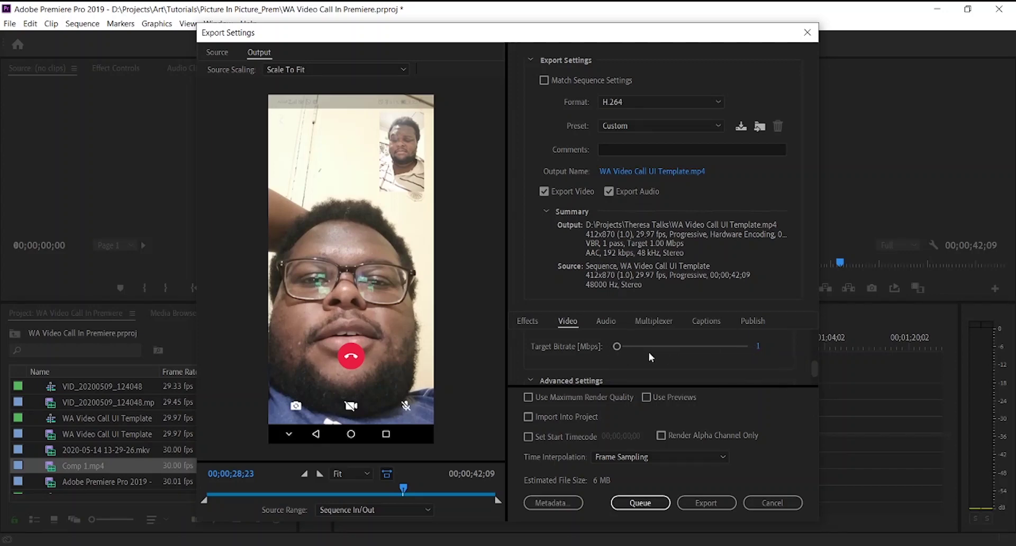
pyautogui.moveTo(617, 347); pyautogui.dragTo(727, 347)
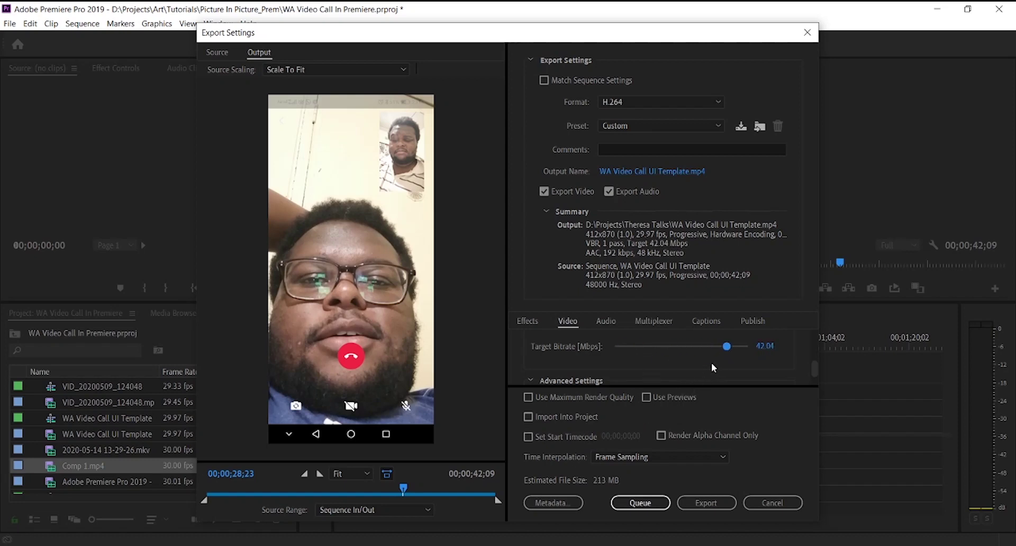
pyautogui.moveTo(725, 350); pyautogui.dragTo(619, 359)
# Step: Commit a 2 Mbps target bitrate and start the export of WA Video Call UI Template
pyautogui.click(762, 346)
pyautogui.press('Return')
pyautogui.click(707, 502)
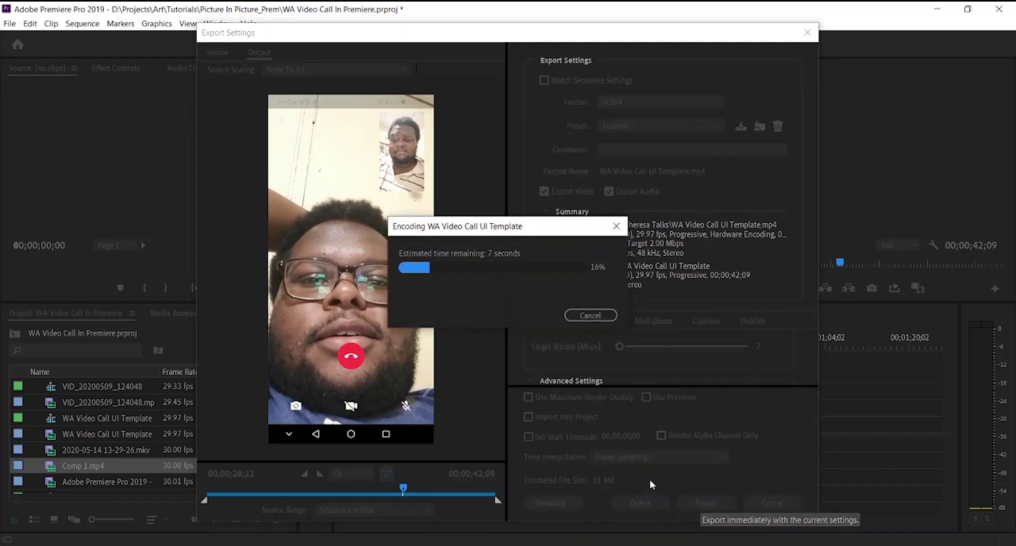